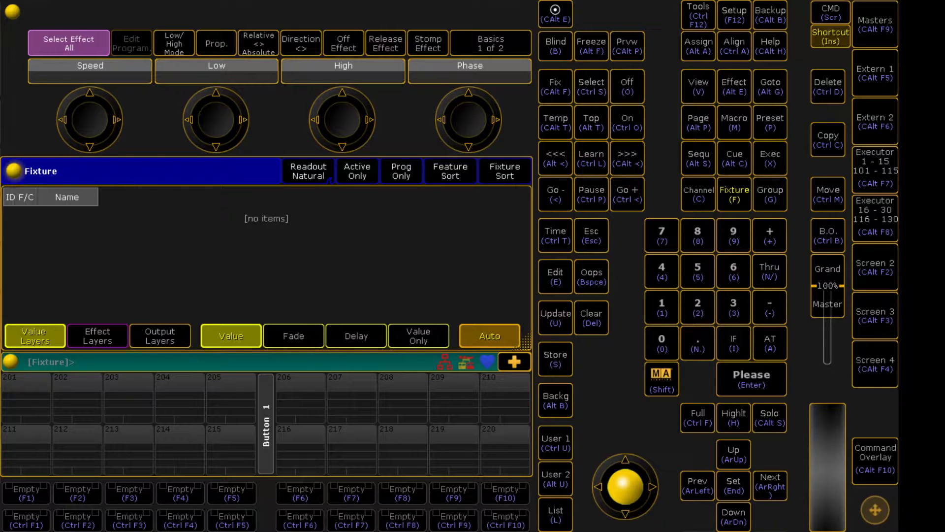
- Open the console's MA Network Configuration, check the listed console IP addresses, and close it
key(F12)
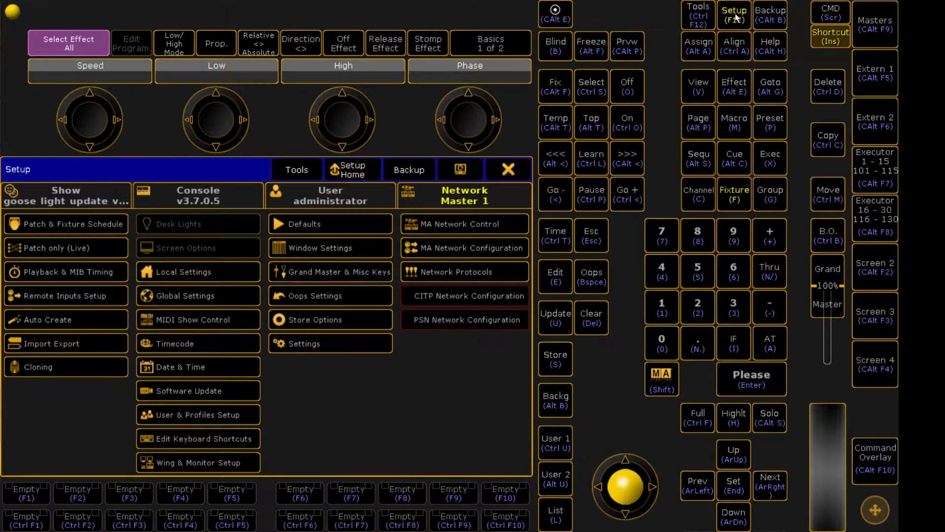
click(492, 251)
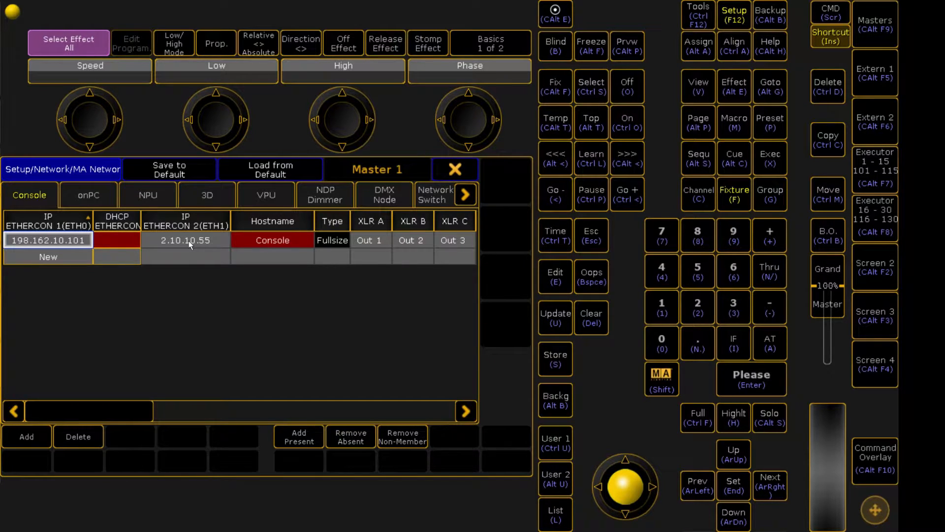
click(455, 169)
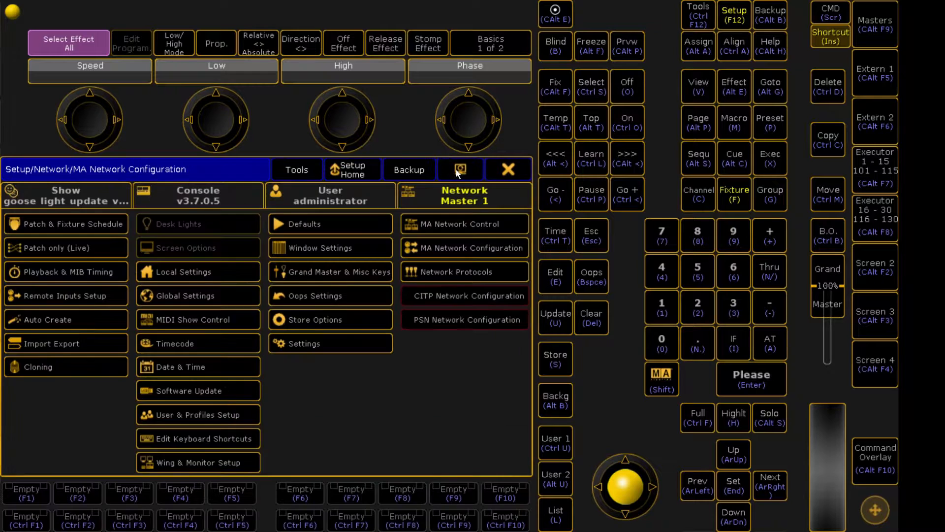
- In the network protocols setup, set the Art-Net line's mode to OutputBroadcast
click(468, 272)
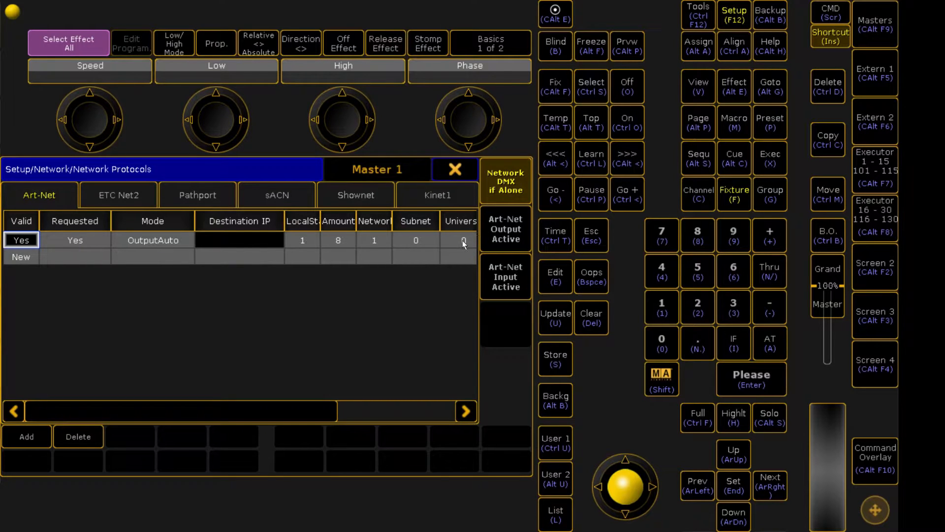
click(161, 241)
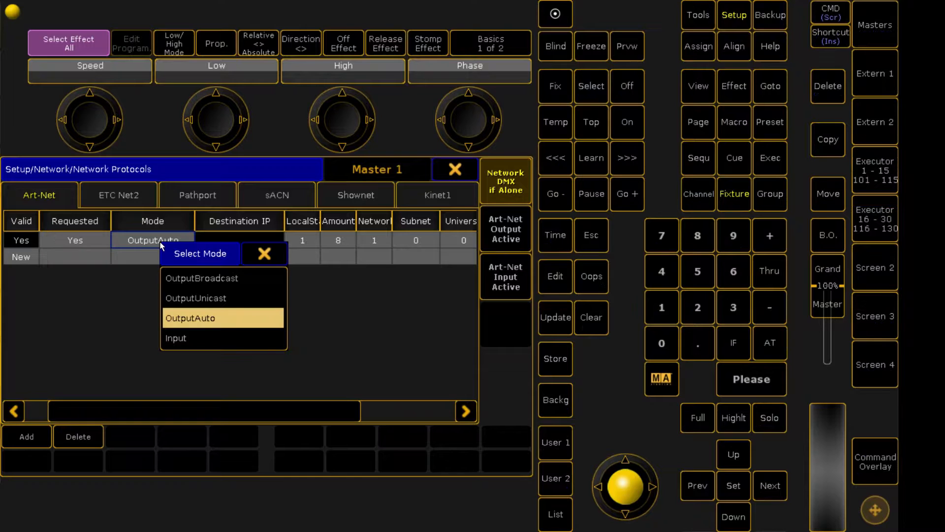
click(204, 277)
- Try OutputUnicast as the Art-Net line's mode and return it to OutputBroadcast
click(167, 240)
click(196, 301)
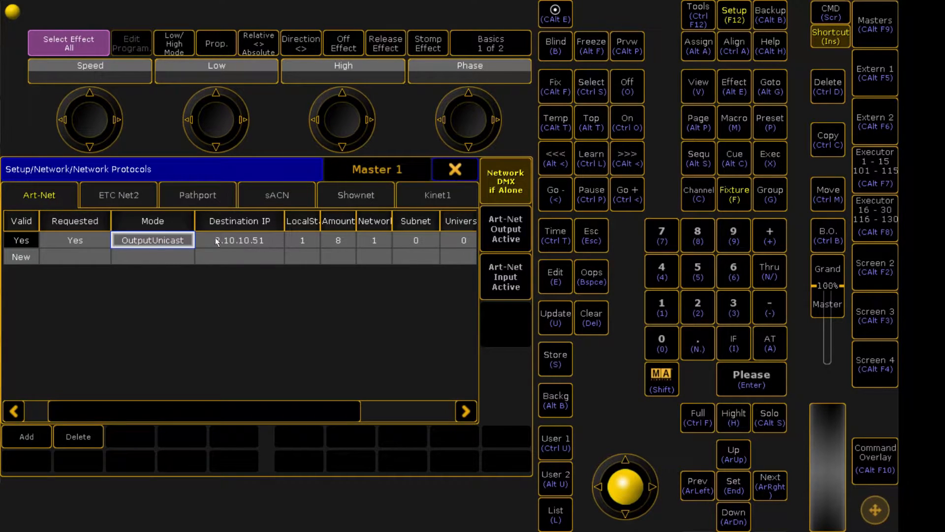
click(170, 239)
click(202, 269)
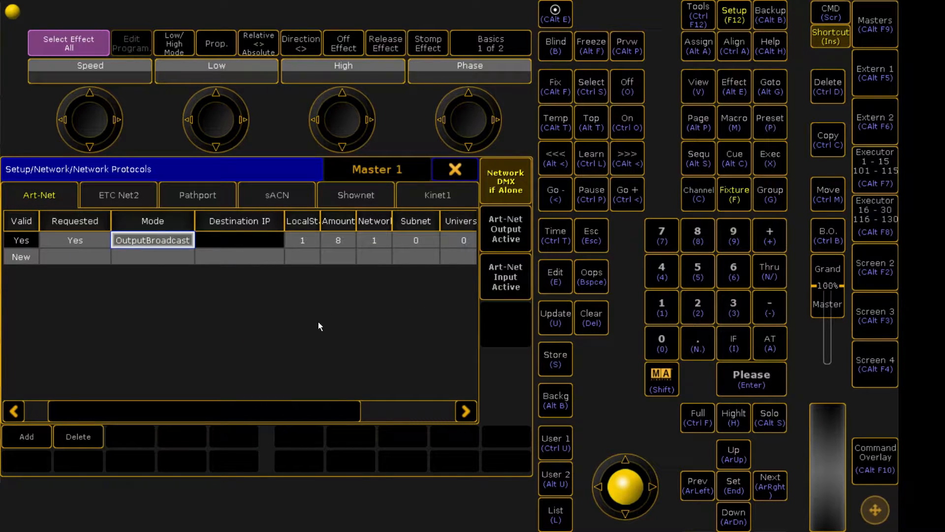
- Activate Art-Net output and close the network protocols and console setup
click(518, 240)
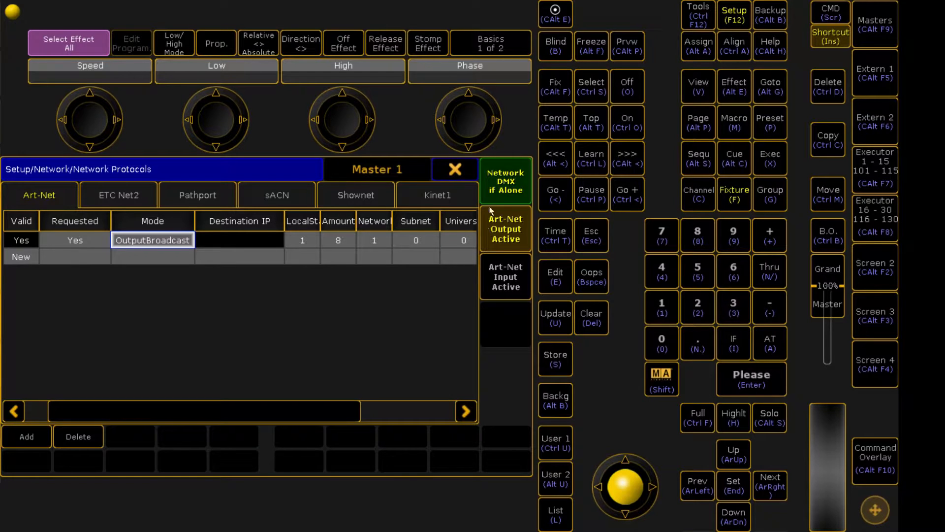
click(455, 172)
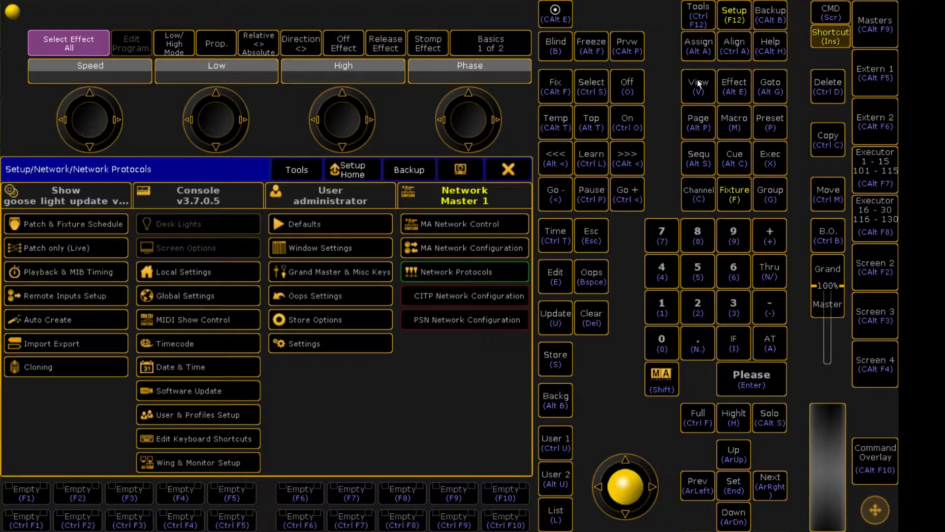
click(524, 168)
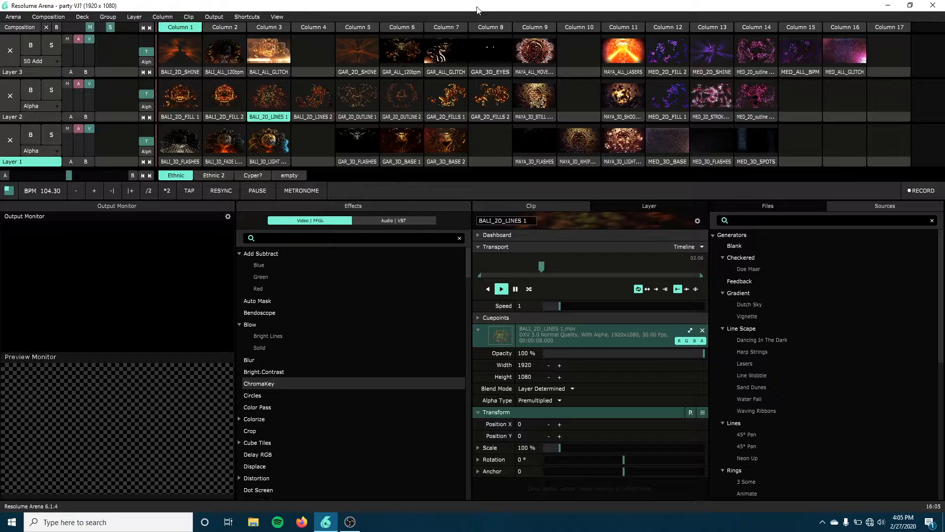
- From the Windows network settings, open the Internet Protocol Version 4 (TCP/IPv4) properties of the Ethernet adapter
right_click(870, 528)
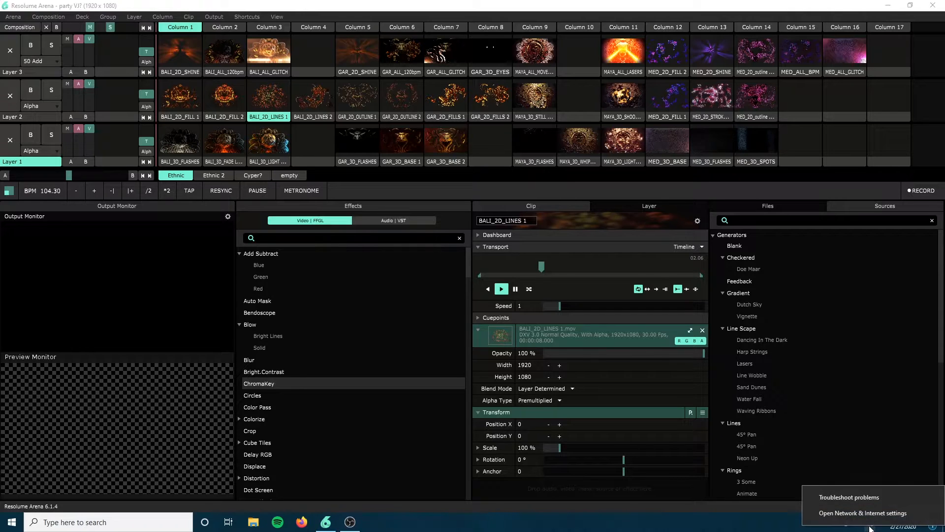
click(864, 515)
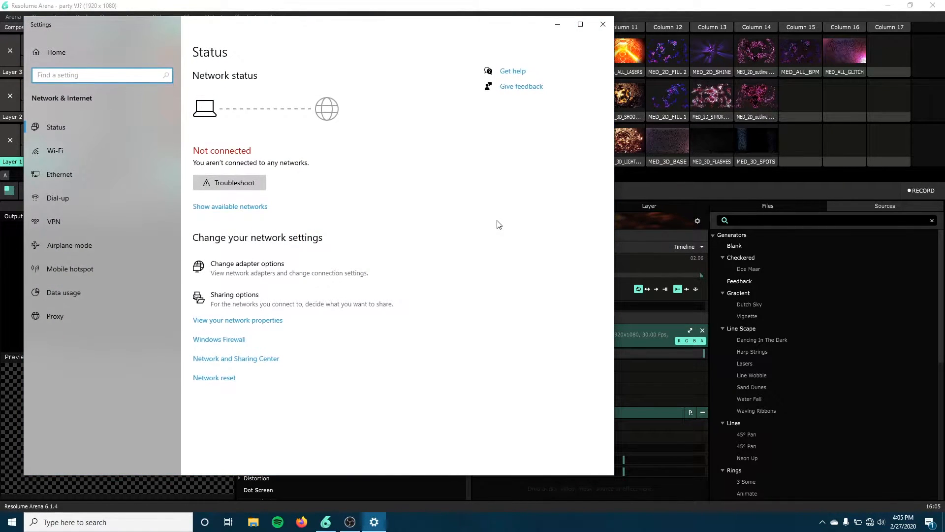
click(69, 149)
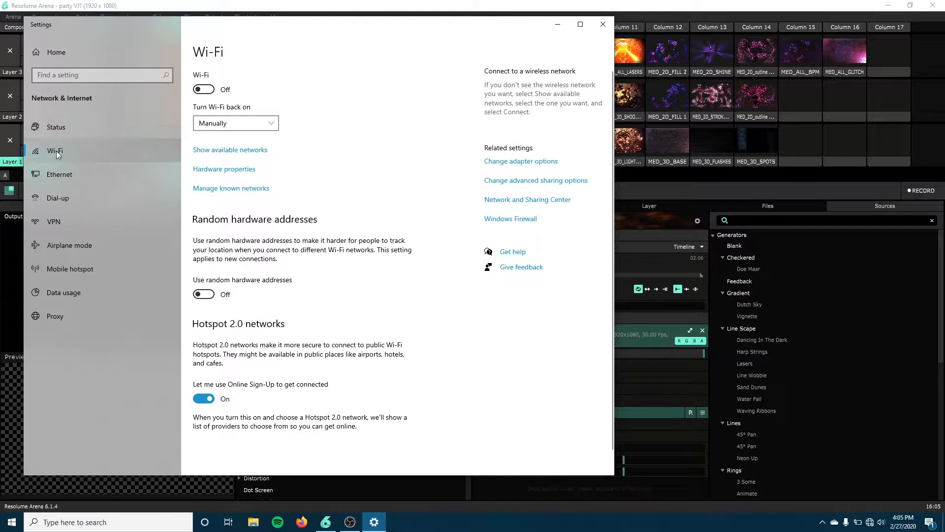
click(61, 178)
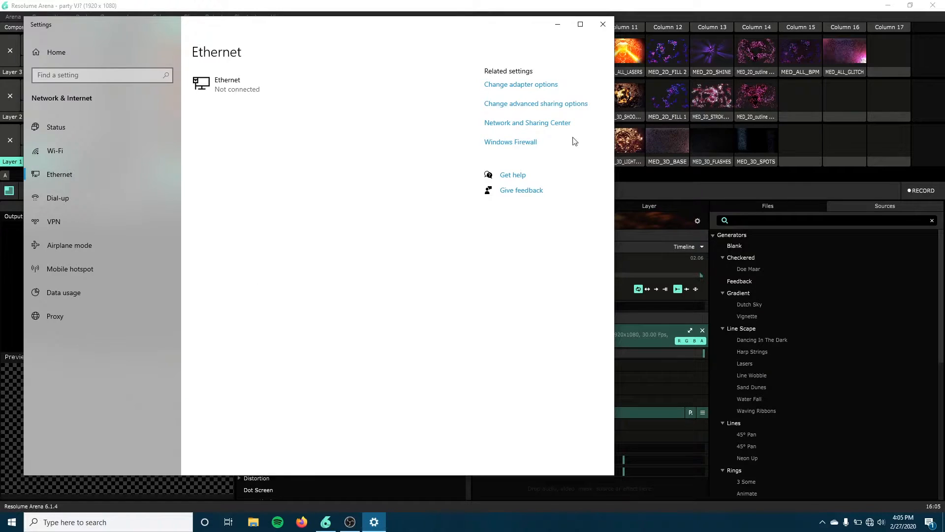
click(549, 88)
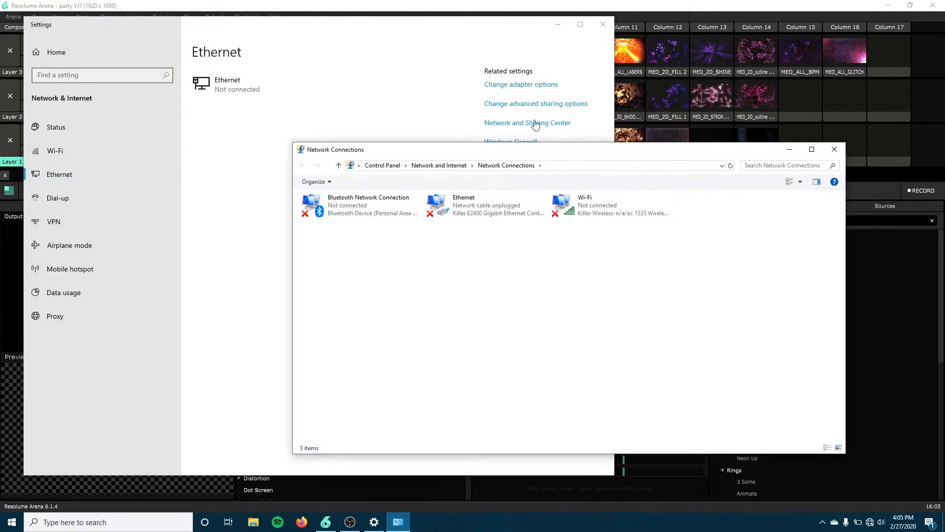
right_click(472, 209)
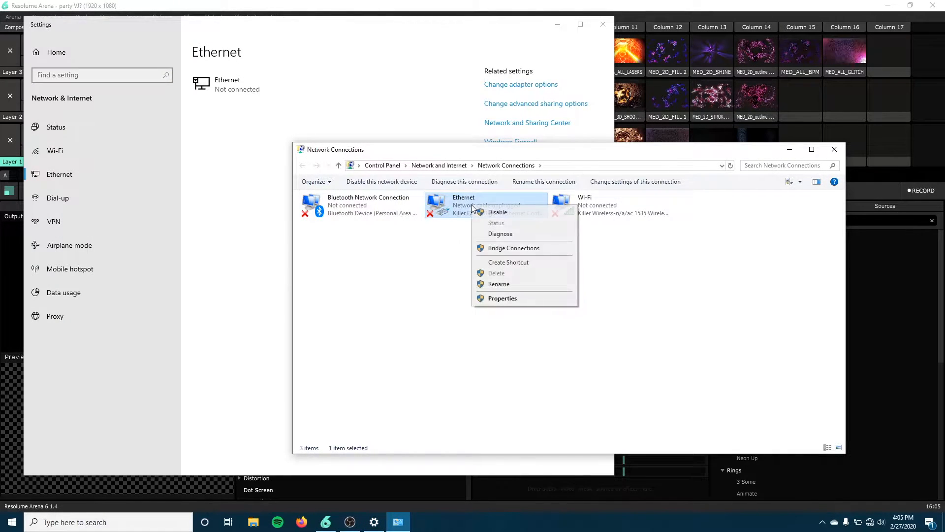
click(492, 298)
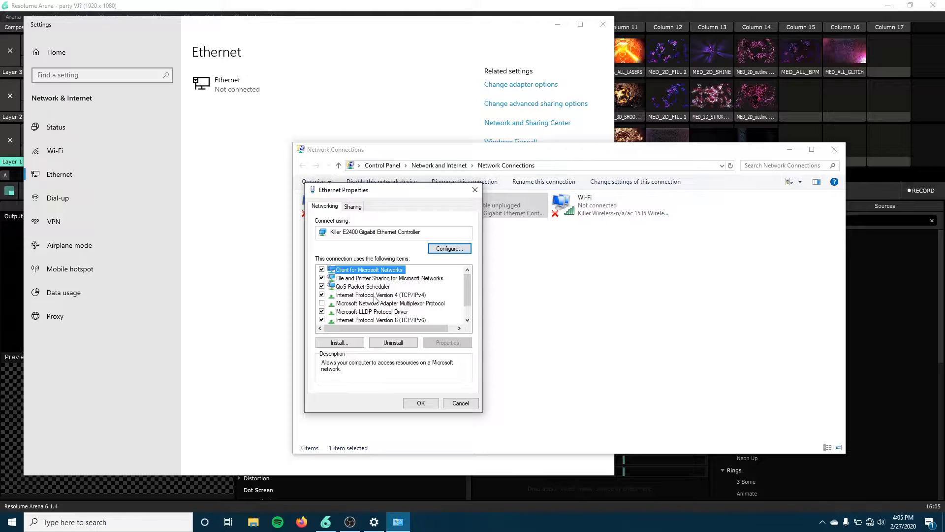
double_click(407, 296)
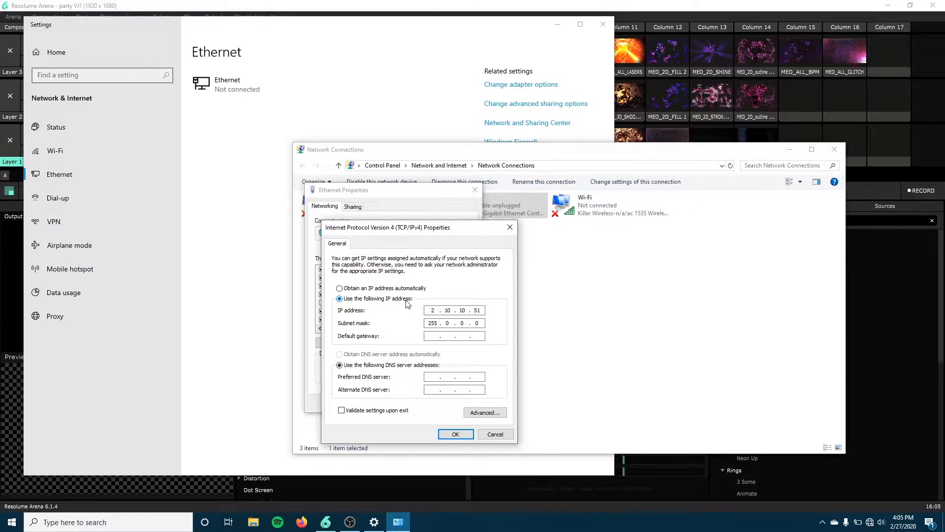
- Assign the Ethernet adapter the static IP address 2.10.10.51 with subnet mask 255.0.0.0, confirm, and close the network windows
click(384, 288)
click(379, 299)
text(2.10.10.51)
click(448, 323)
click(456, 434)
click(430, 404)
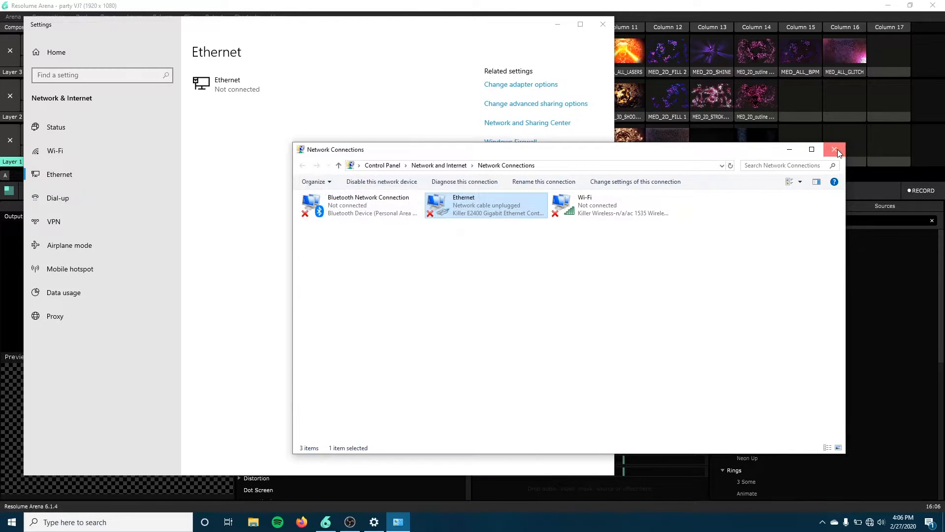
click(835, 150)
click(603, 24)
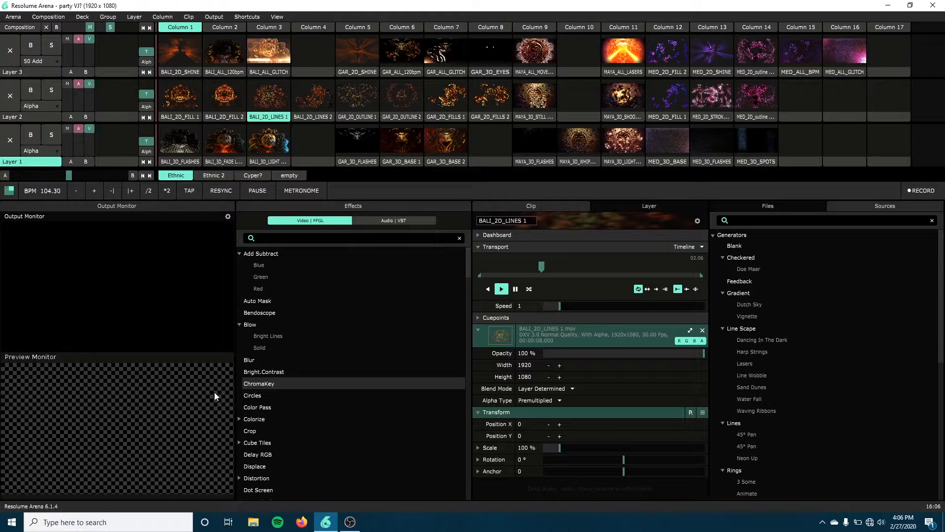
- Open Resolume Arena's DMX preferences and examine the Lumiverse 1 offset, subnet and universe settings and the network adapter
click(15, 18)
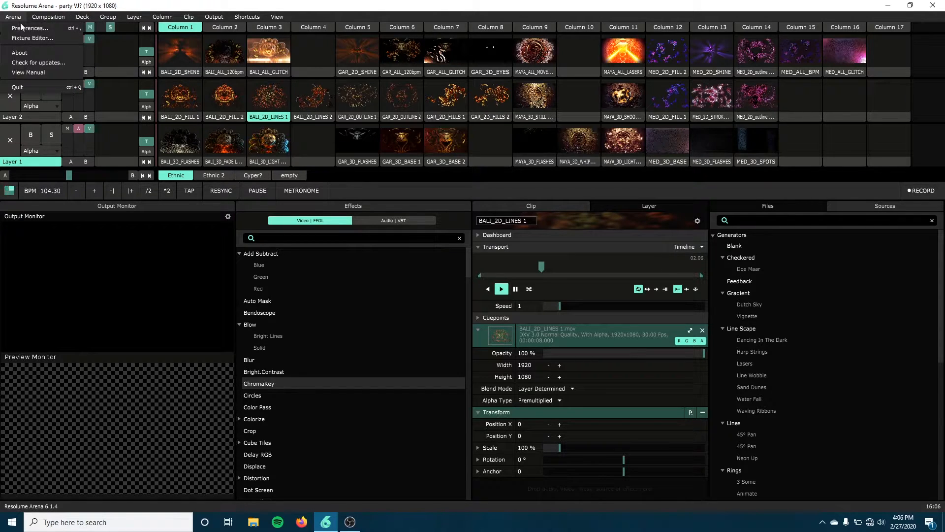
click(27, 28)
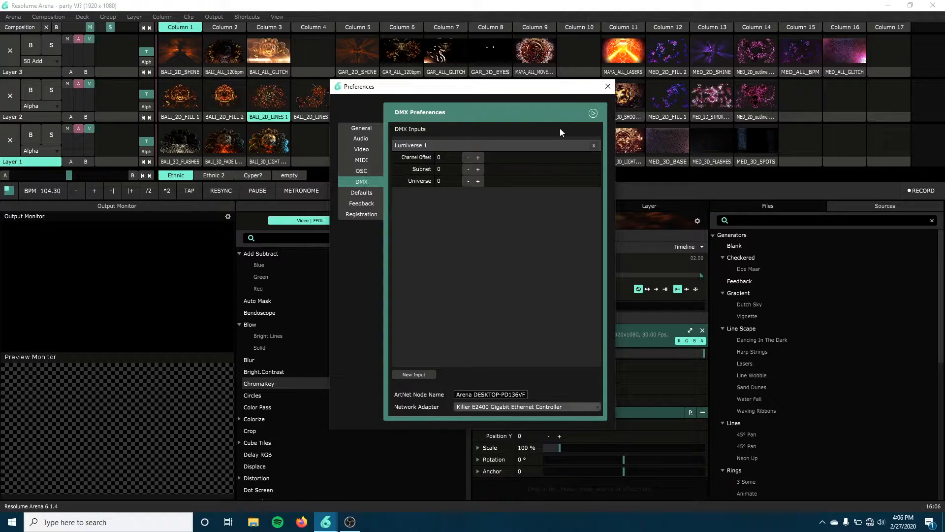
click(597, 146)
drag(523, 87, 508, 88)
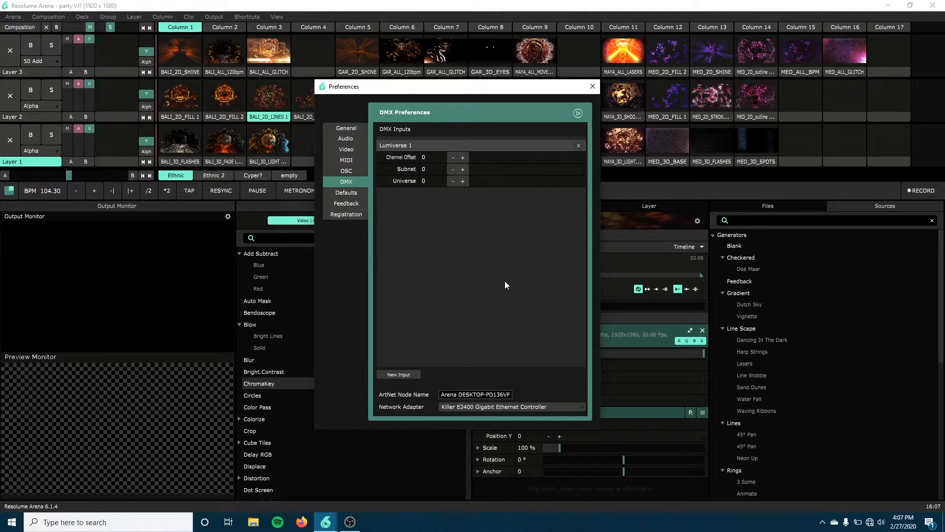
click(463, 181)
drag(493, 91, 396, 92)
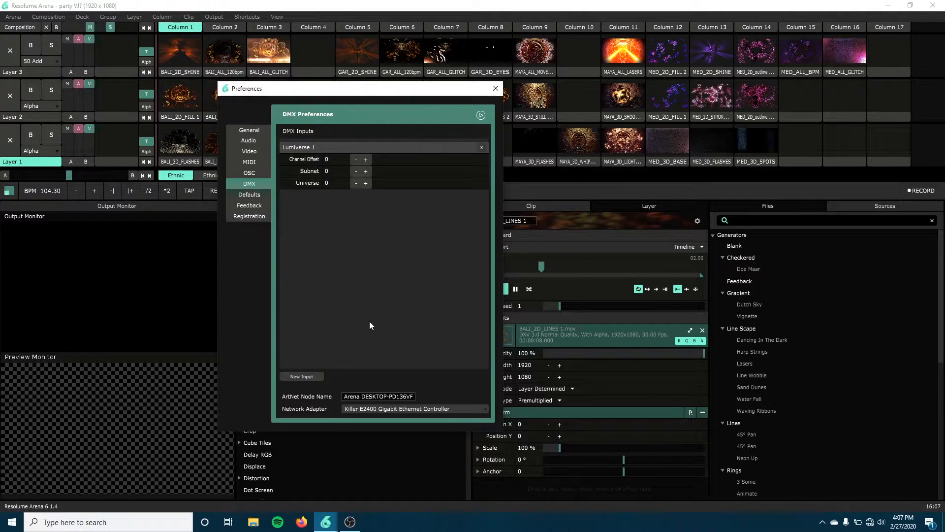
- Expand the DMX input monitor, check the incoming data on universes 2, 12 and 0, and close the preferences
click(481, 115)
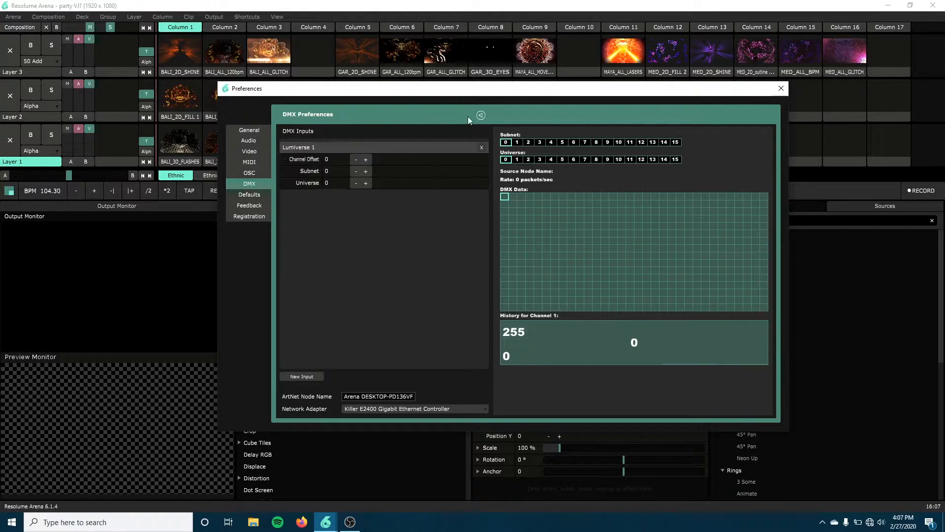
click(528, 159)
click(641, 159)
click(507, 160)
click(781, 89)
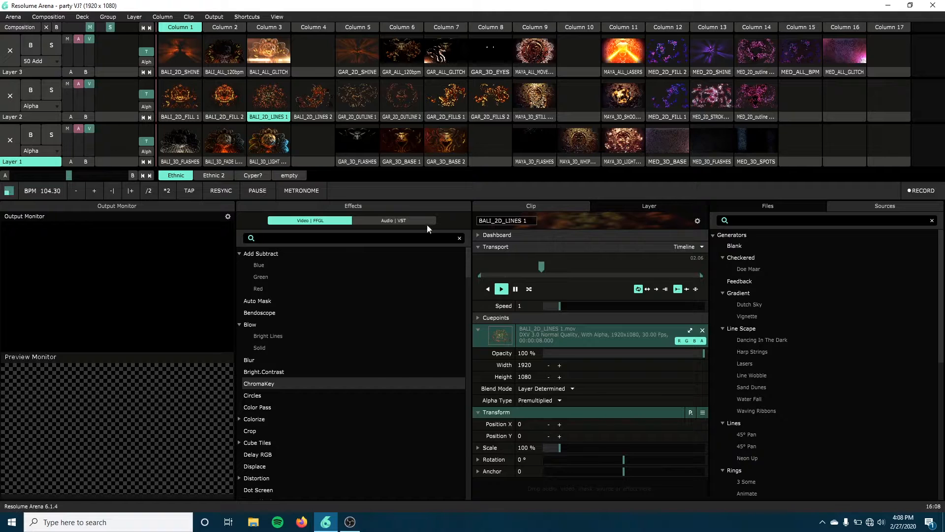
- Enter DMX shortcut editing and create DMX shortcuts for the column 2 clips in layers 1 and 3
click(247, 17)
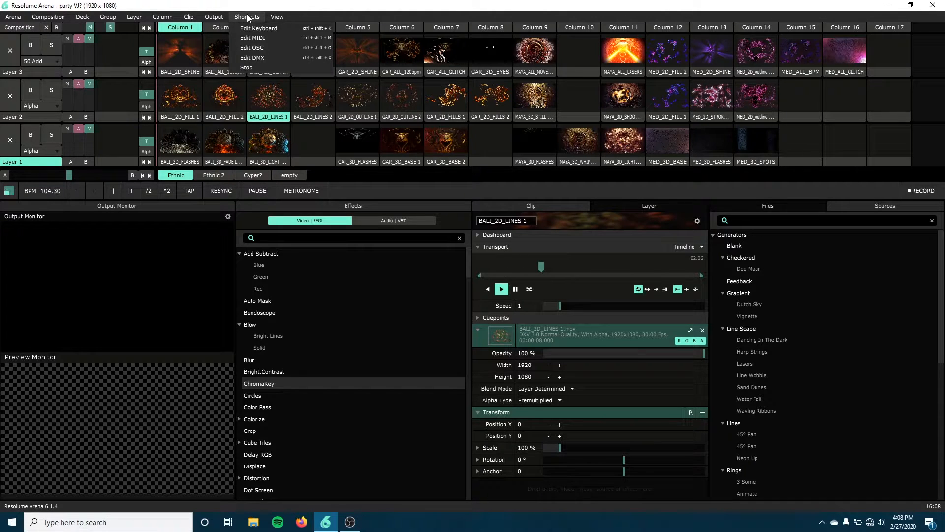
click(260, 57)
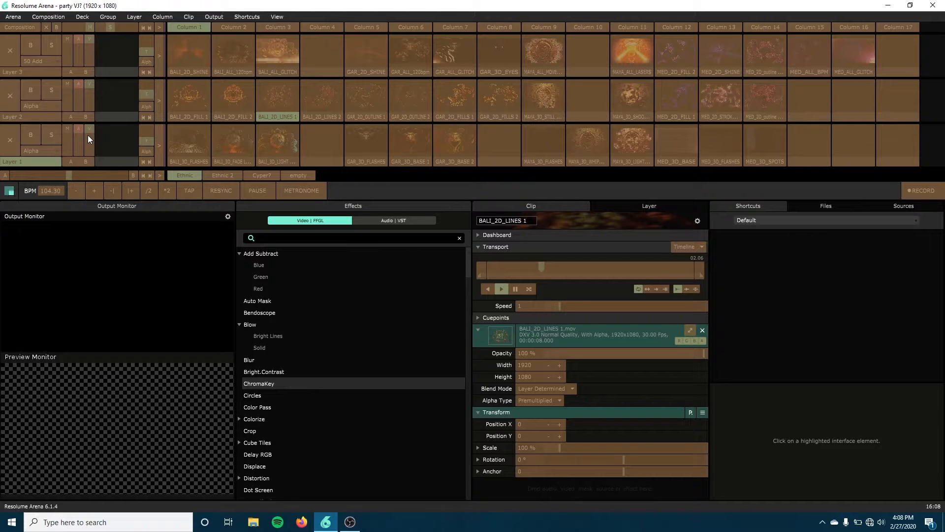
click(234, 138)
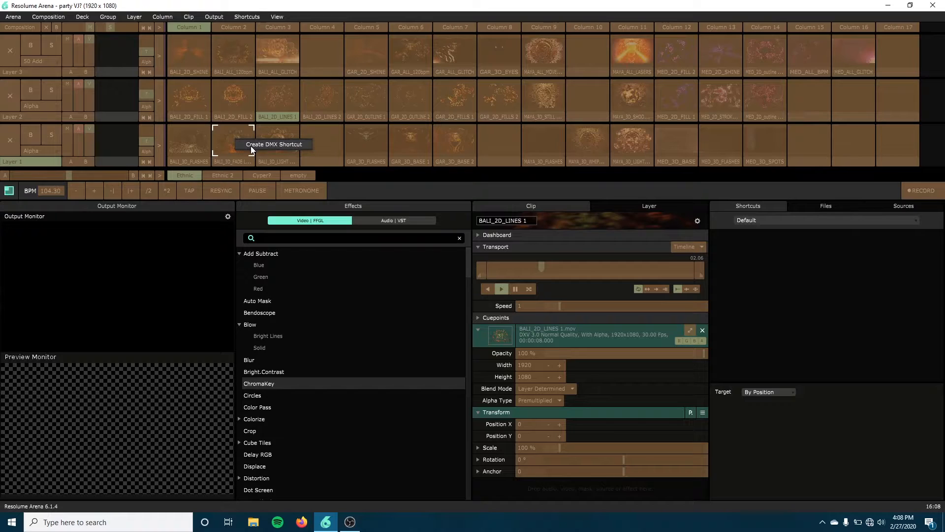
click(250, 145)
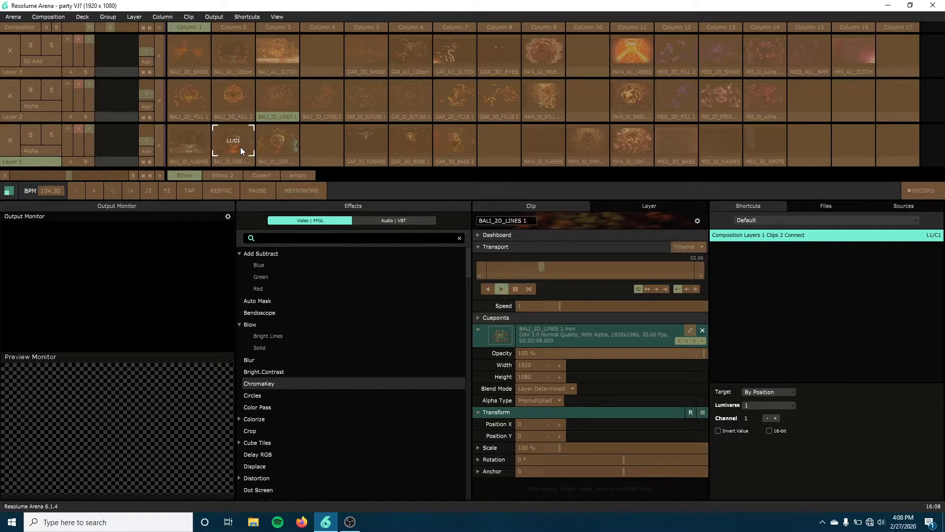
click(240, 49)
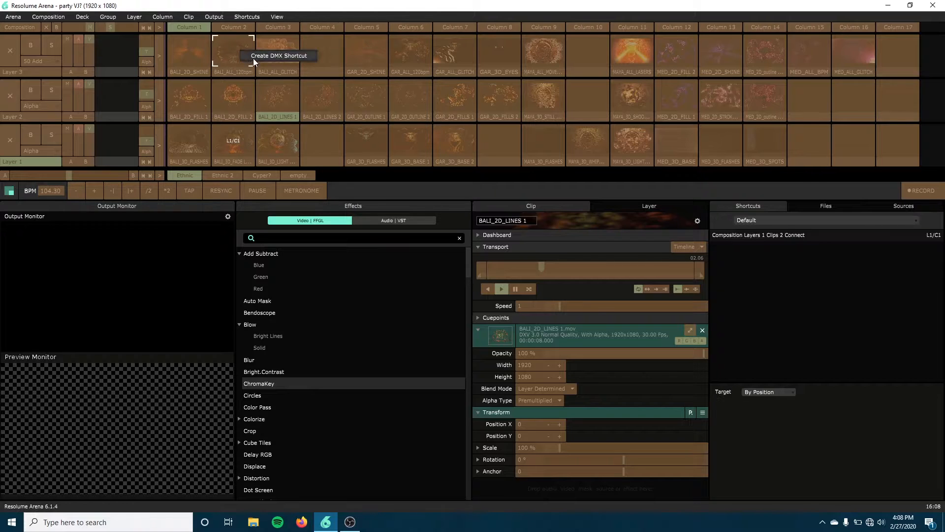
click(253, 57)
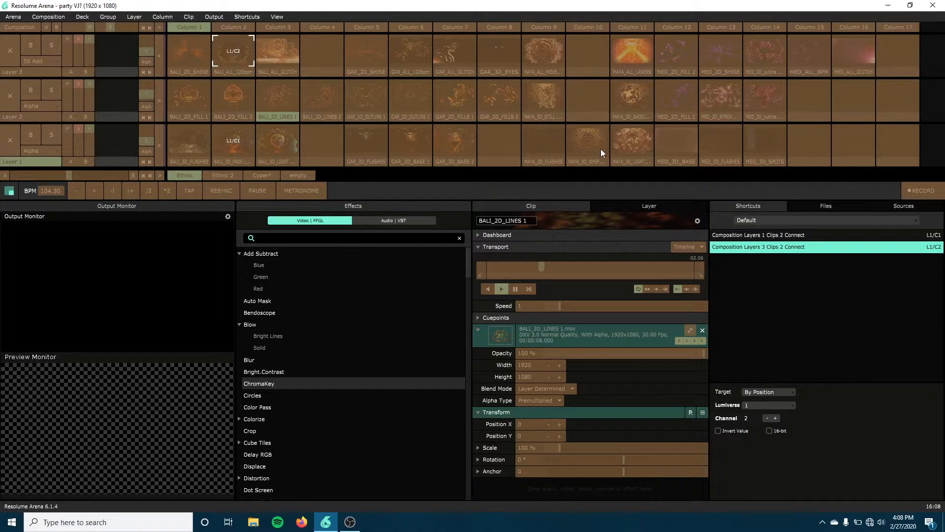
- Create DMX shortcuts for the column 6 clips in layers 1 and 3
click(414, 141)
click(427, 147)
click(415, 74)
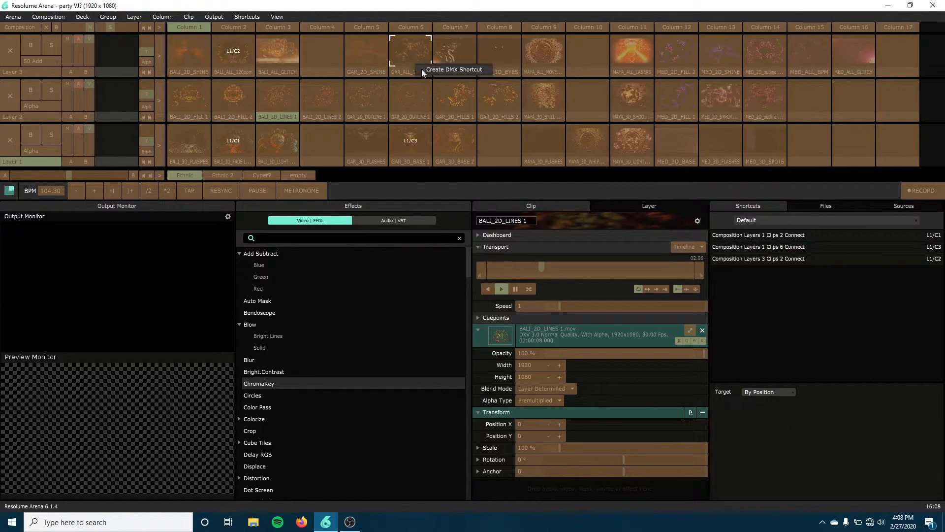
click(422, 70)
- Create DMX shortcuts for the column 11 clips in layers 1 and 3
click(639, 138)
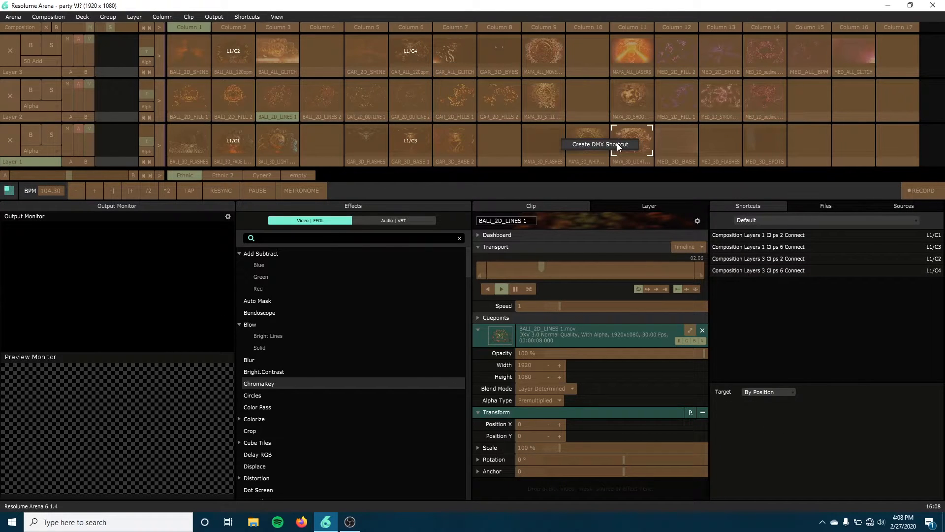
click(616, 143)
click(636, 52)
click(602, 51)
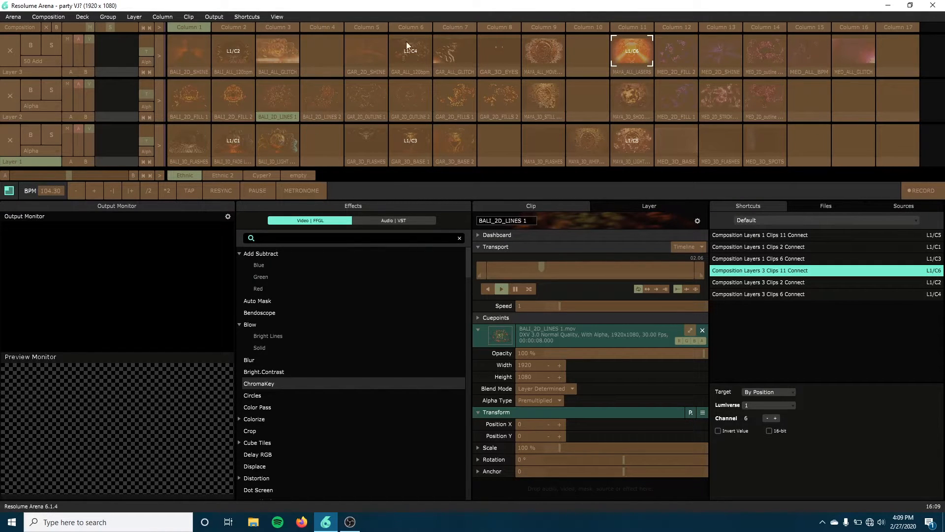
- Check the DMX channel assigned to each clip shortcut in layers 1 and 3, columns 2, 6 and 11
click(239, 149)
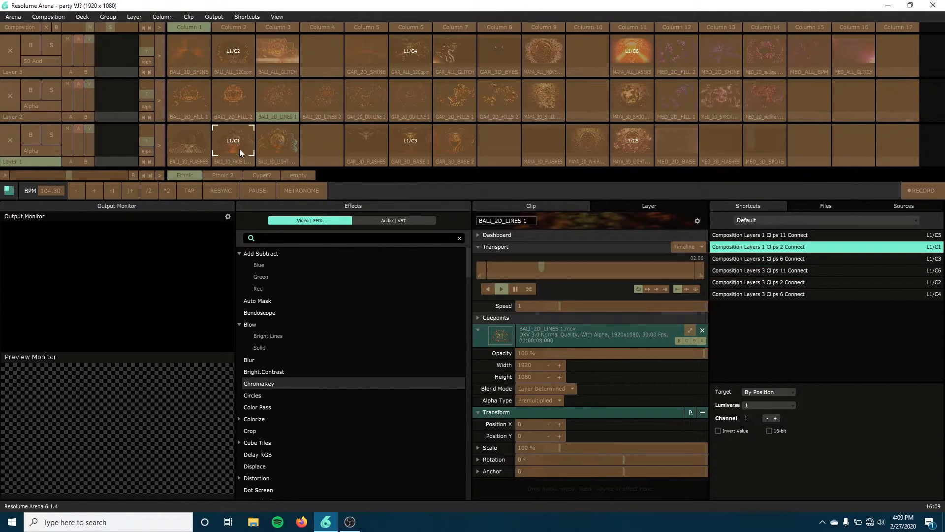
click(238, 44)
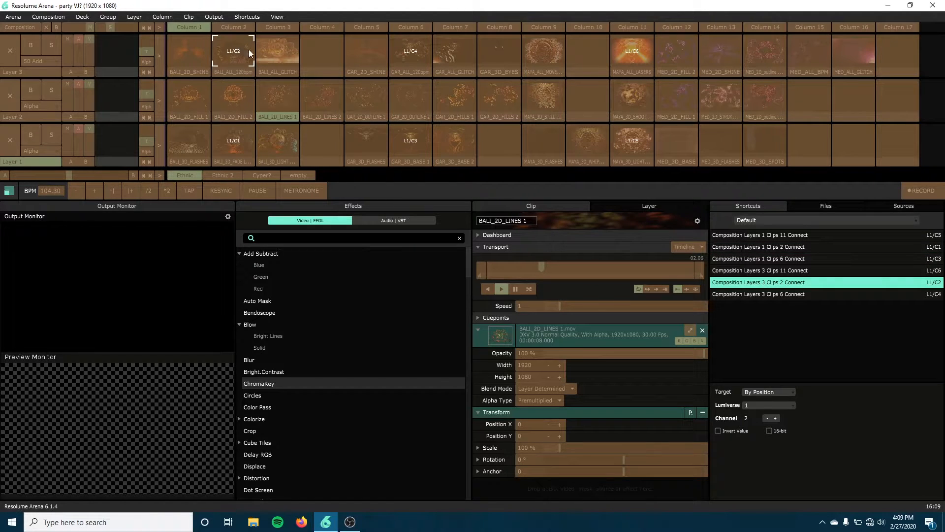
click(417, 150)
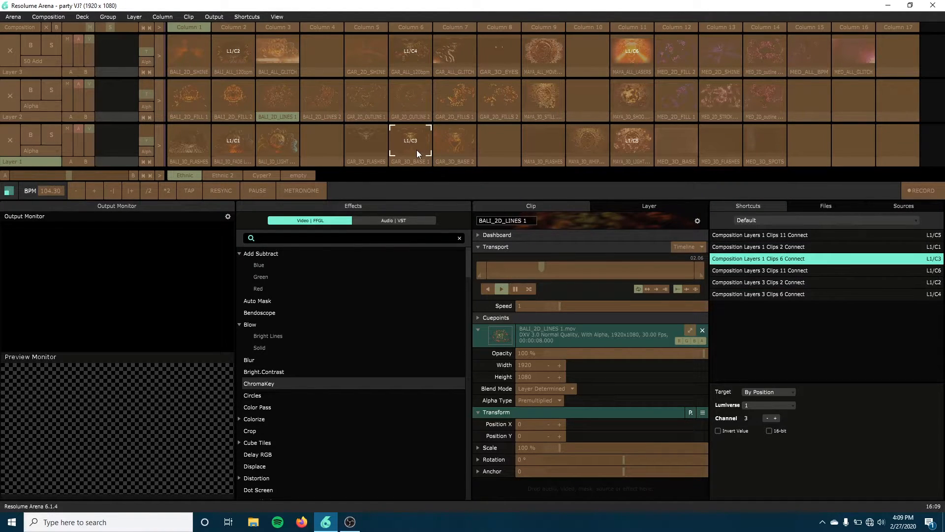
click(418, 57)
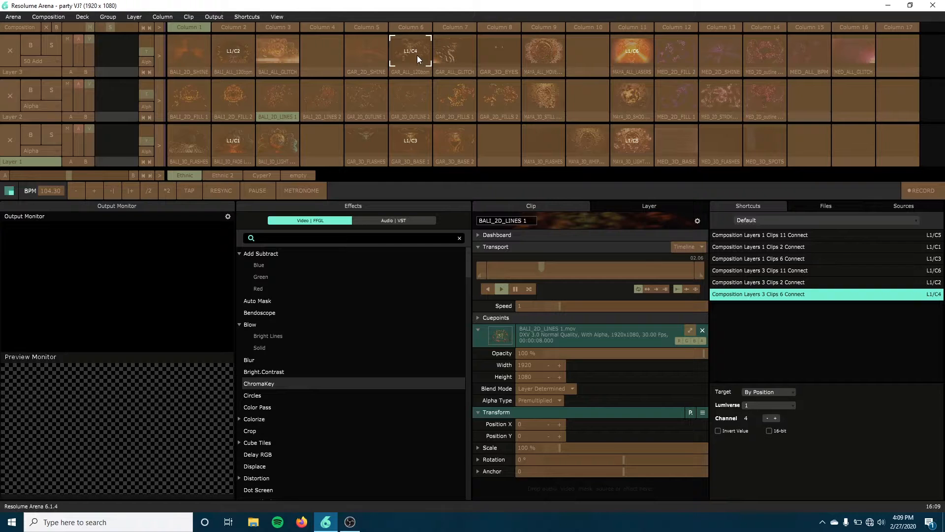
click(630, 143)
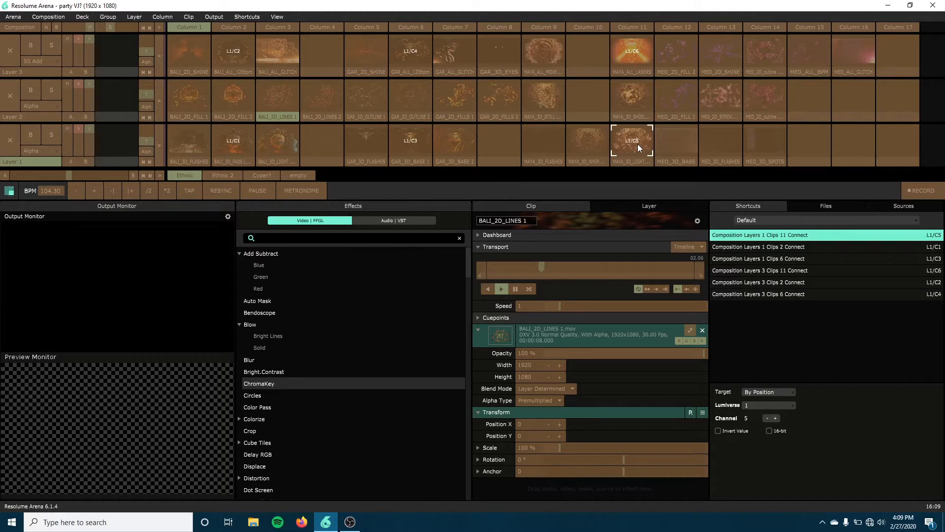
click(641, 61)
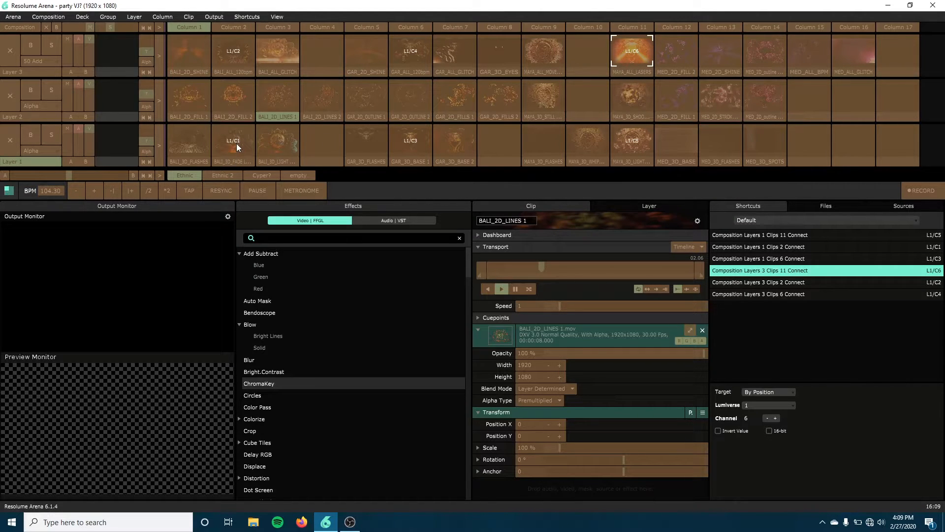
- Set the layer 1 shortcuts to channel 2 for the column 6 clip and channel 3 for the column 11 clip
click(416, 152)
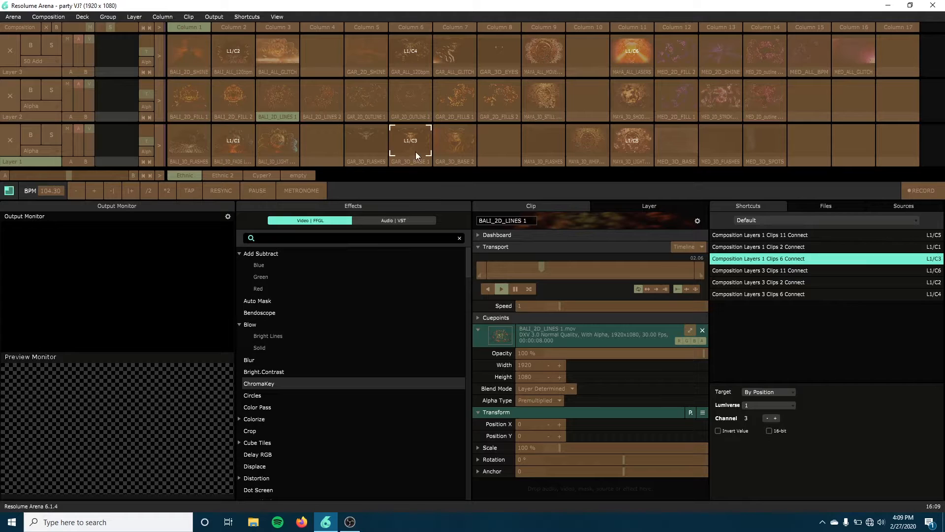
click(767, 420)
click(637, 141)
click(768, 418)
click(768, 418)
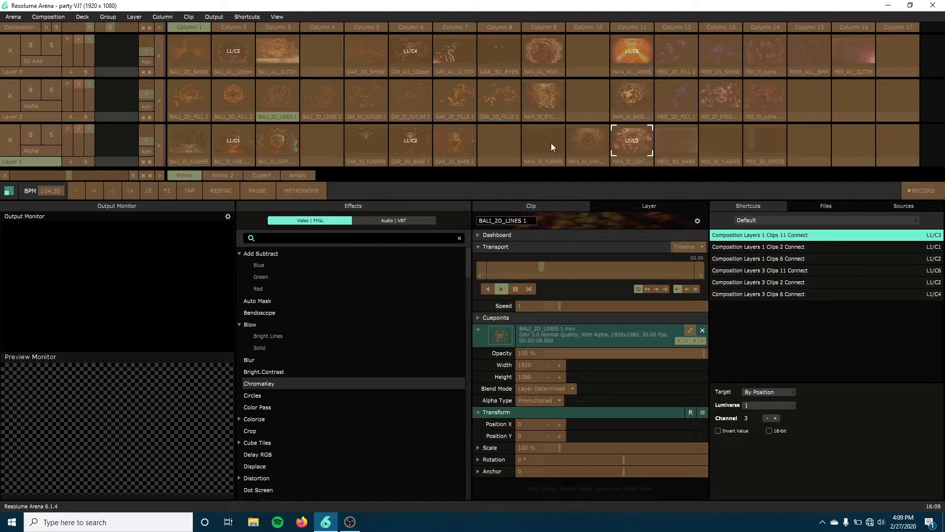
- Set the layer 3 shortcuts to channel 4 for the column 2 clip and channel 5 for column 6, and check column 11's channel
click(232, 48)
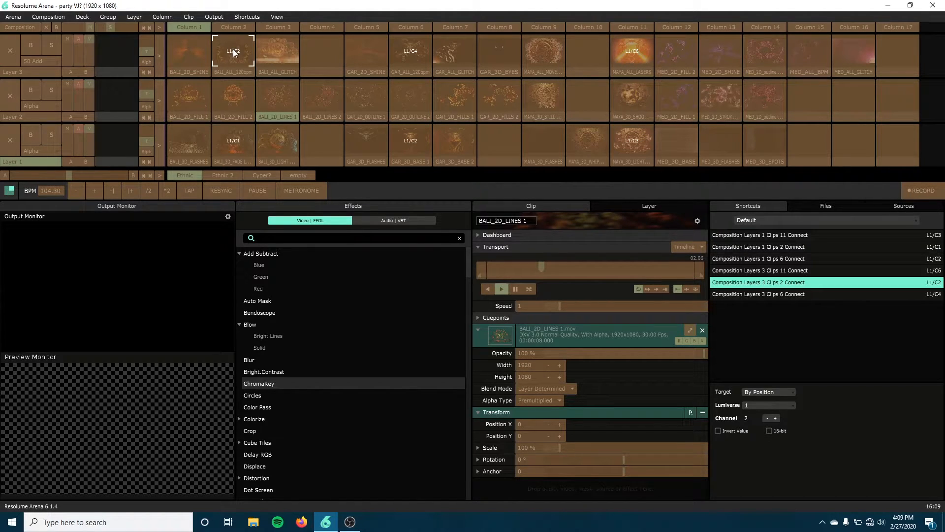
click(775, 418)
click(776, 418)
click(758, 293)
click(776, 418)
click(642, 47)
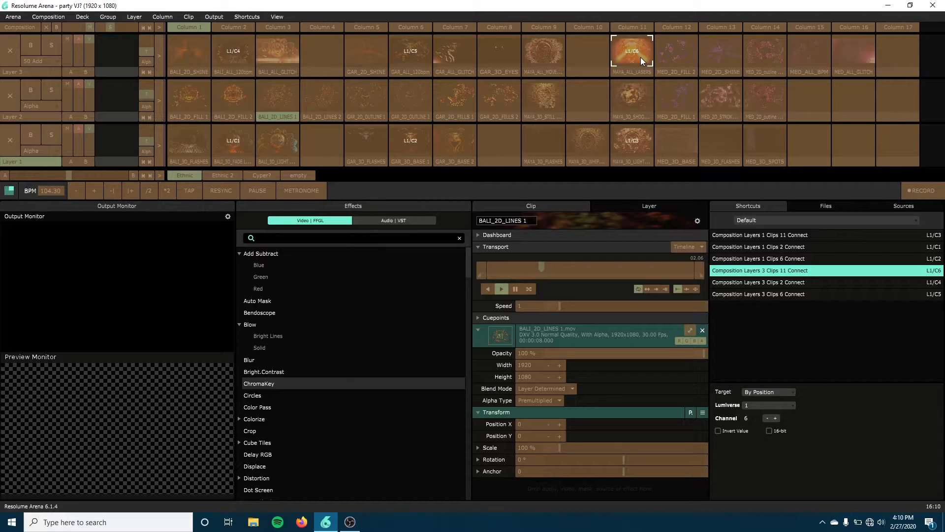
- Create DMX shortcuts for the video opacity of layers 1 and 3, and stop shortcut editing
click(91, 131)
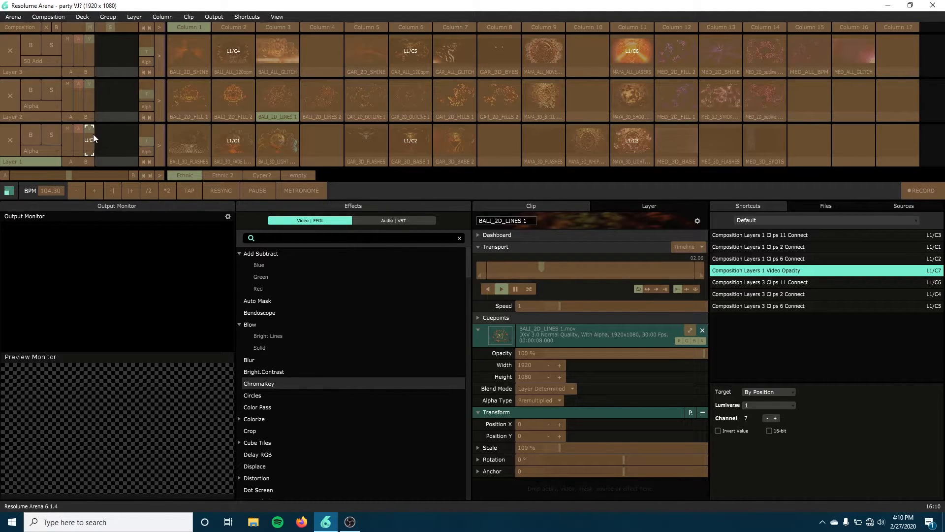
click(88, 51)
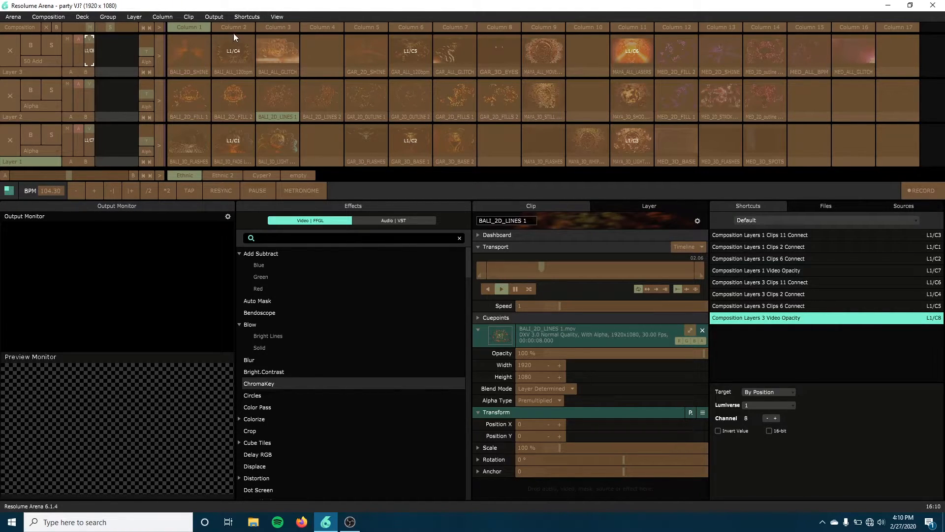
click(239, 16)
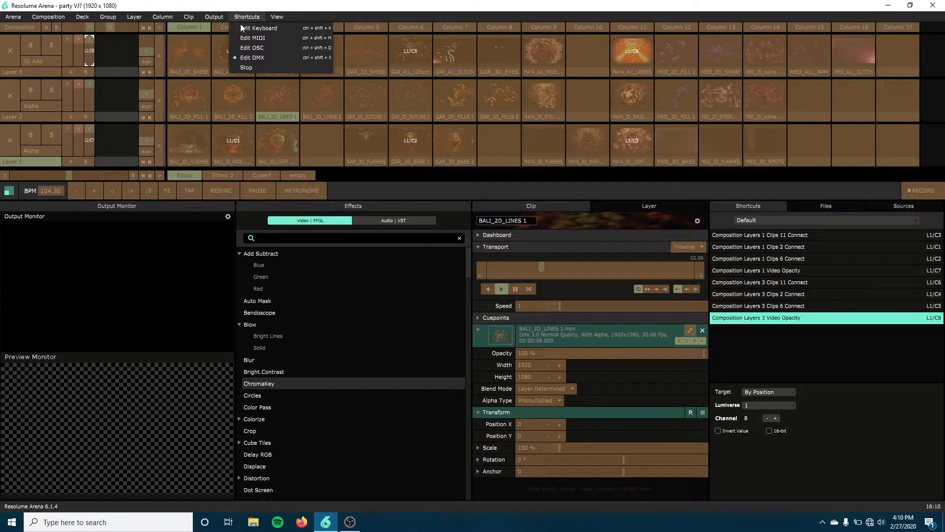
click(244, 68)
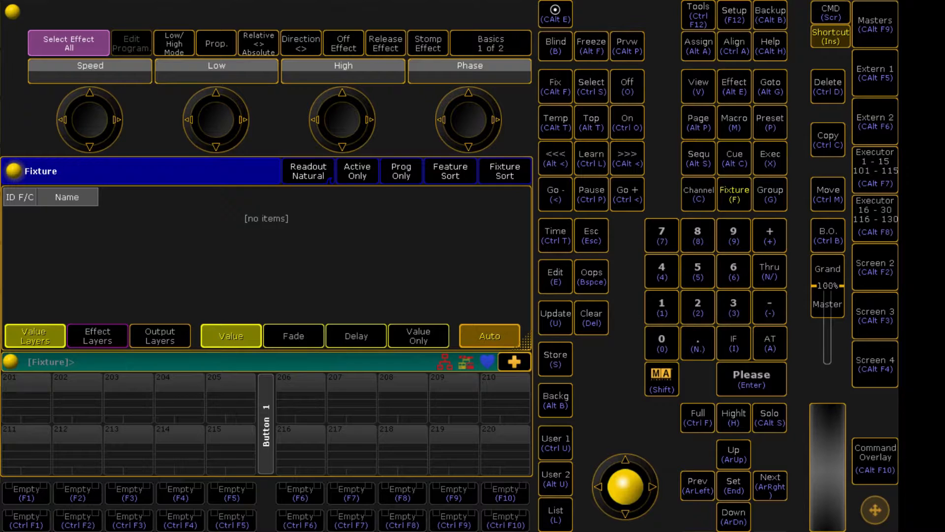
- In grandMA2, open the Patch & Fixture Schedule setup and create a layer named Resolume
key(F12)
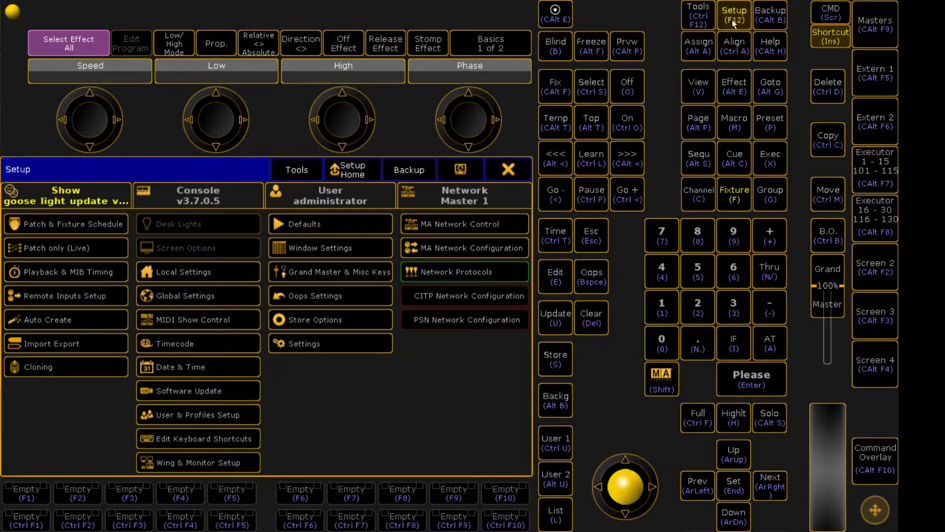
click(81, 228)
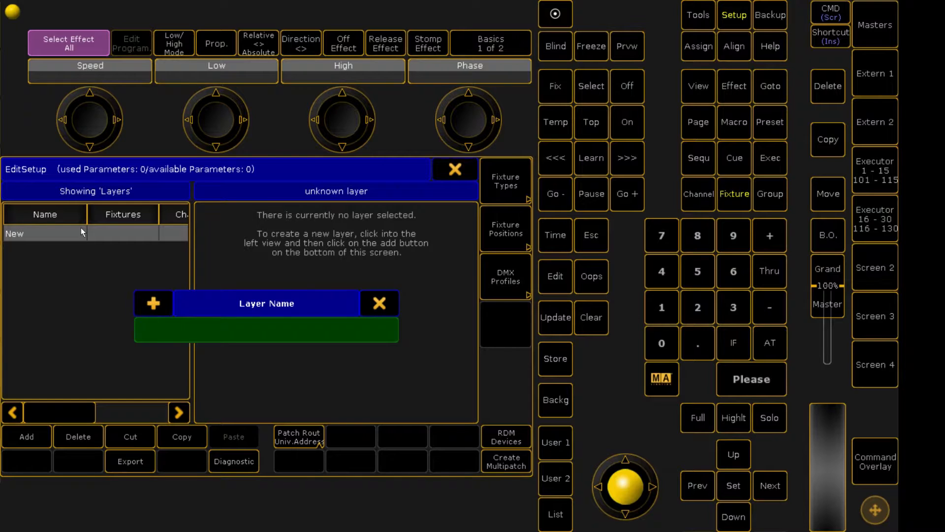
text(Resloum)
key(BackSpace)
key(BackSpace)
key(BackSpace)
key(BackSpace)
text(olume)
key(Return)
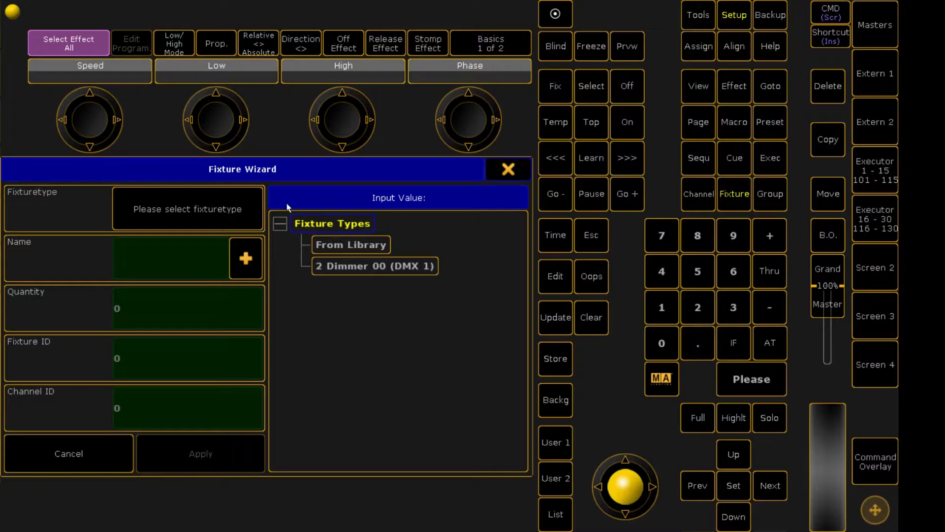
- Choose the 2 Dimmer 00 fixture type for the new fixtures and name them starting at Res 1
click(360, 244)
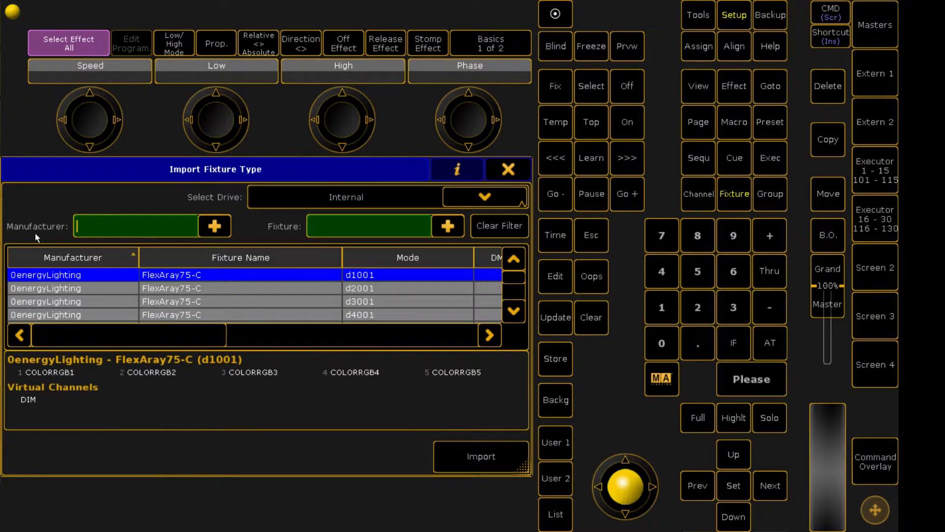
click(507, 170)
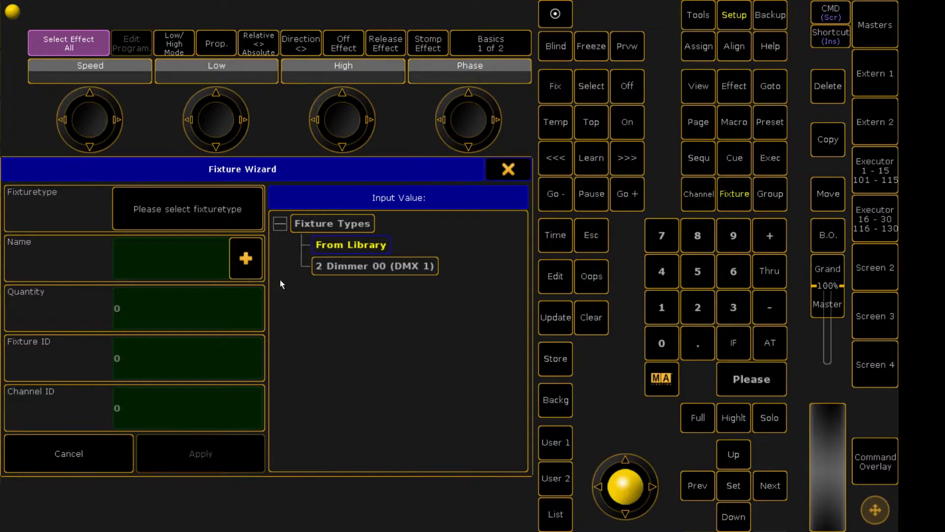
click(362, 265)
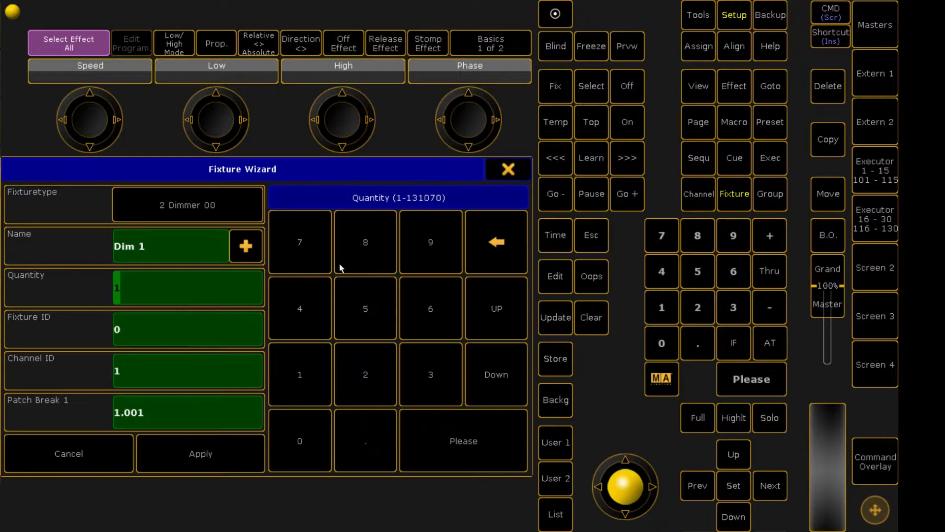
click(135, 247)
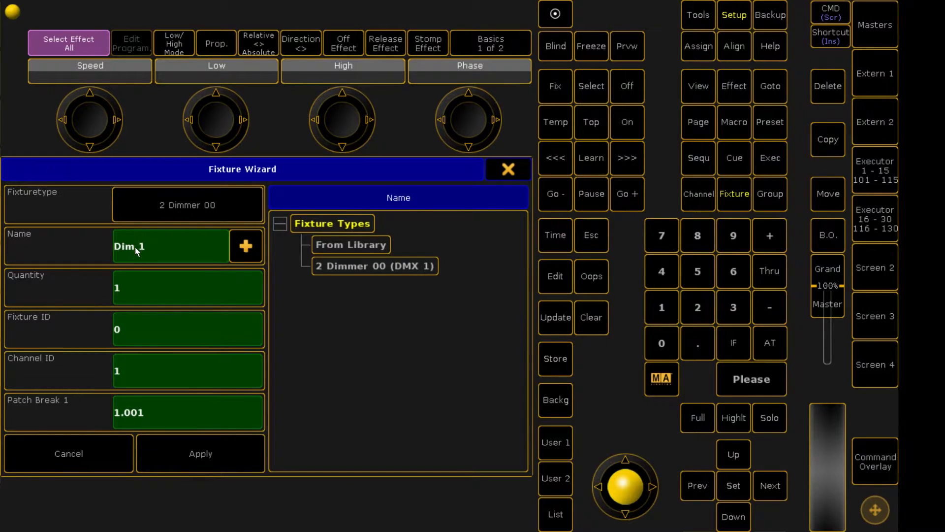
text(Res)
- Set the quantity to 8, fixture ID to 1 and channel ID to 0, and apply the fixtures at patch 1.001
click(140, 285)
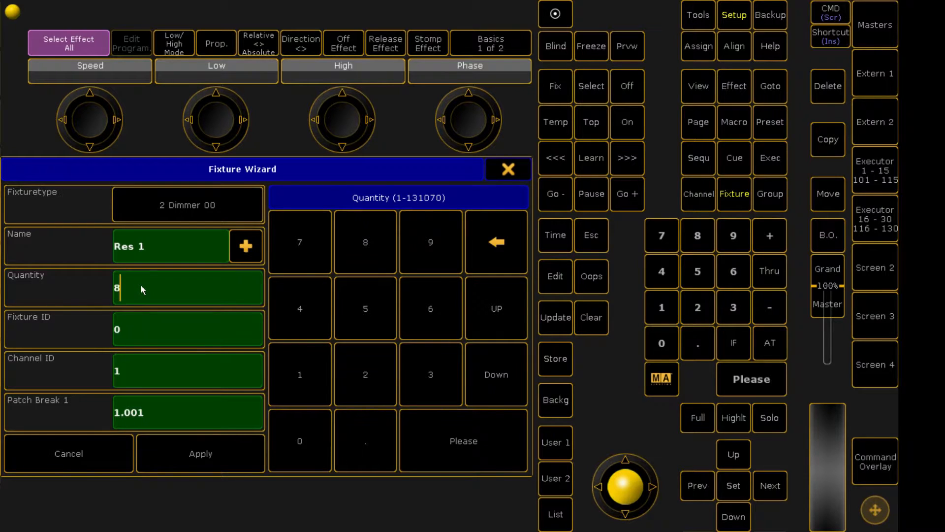
click(154, 334)
text(1)
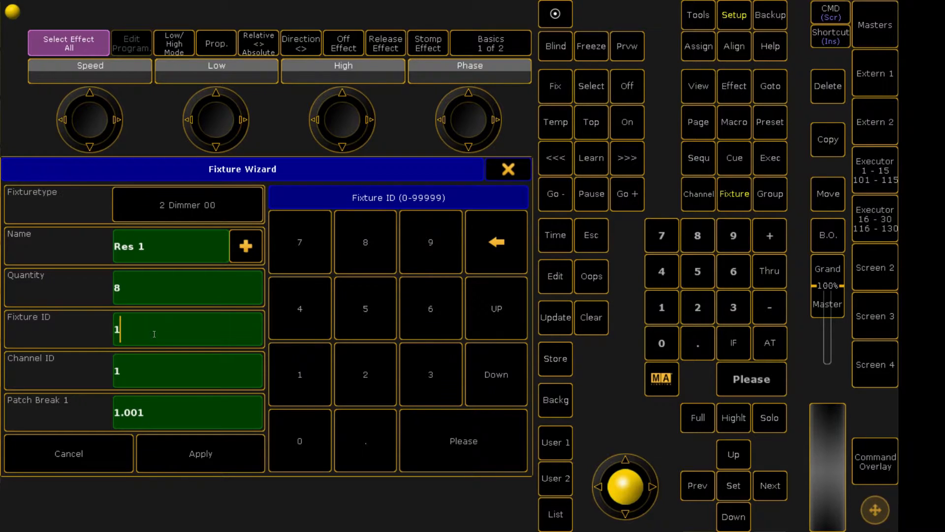
click(172, 376)
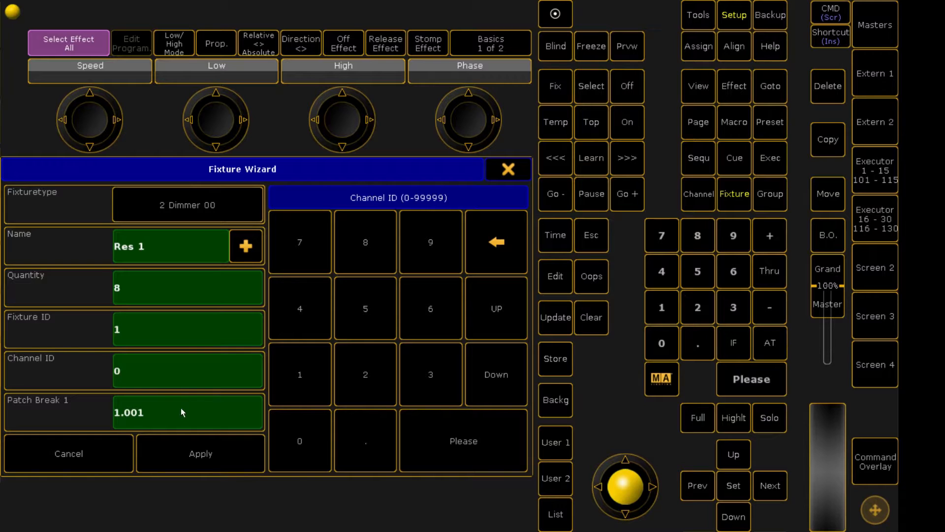
click(202, 452)
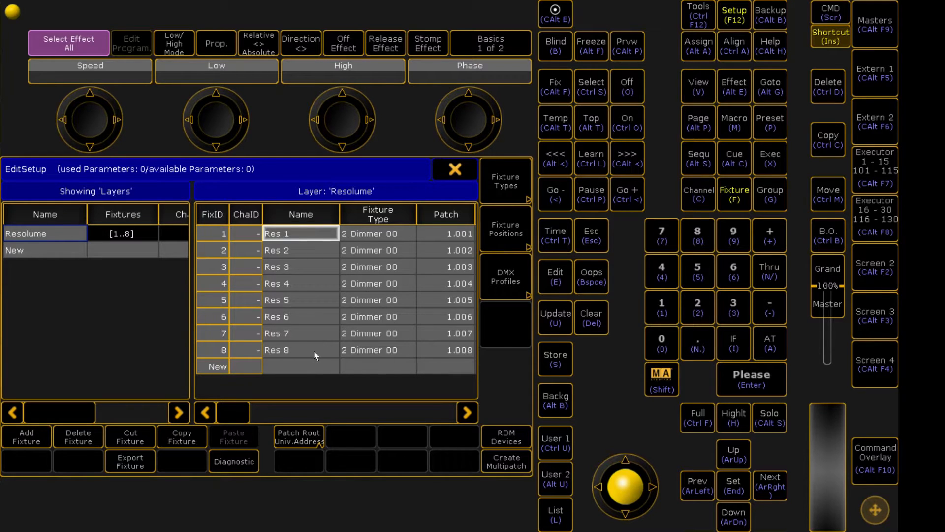
- Leave the patch and fixture schedule, save its changes, and close the setup
click(456, 170)
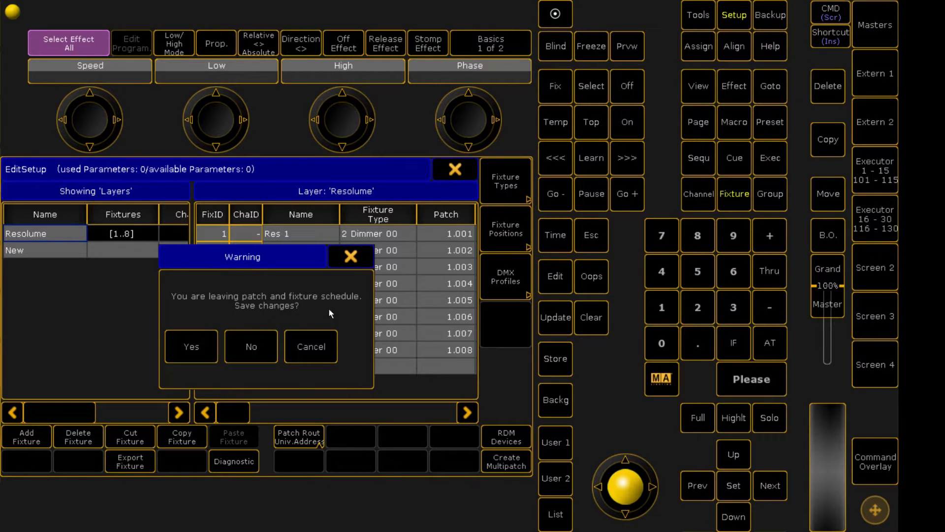
click(196, 345)
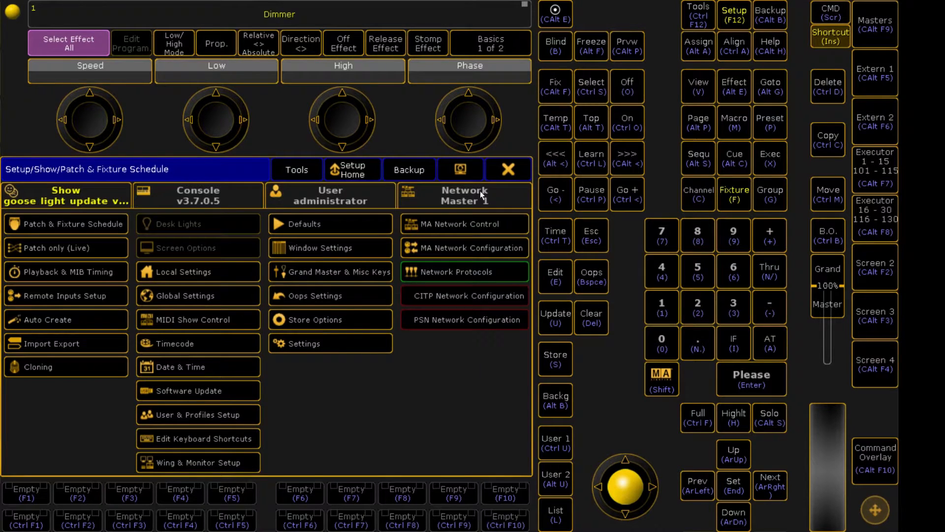
click(511, 170)
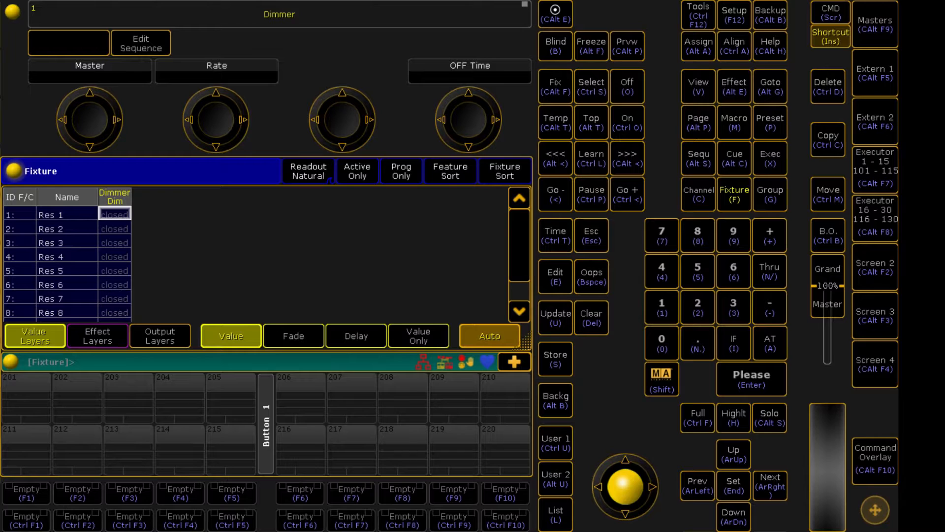
- Select fixture 1 and set its dimmer to 100
key(f)
click(669, 313)
click(758, 378)
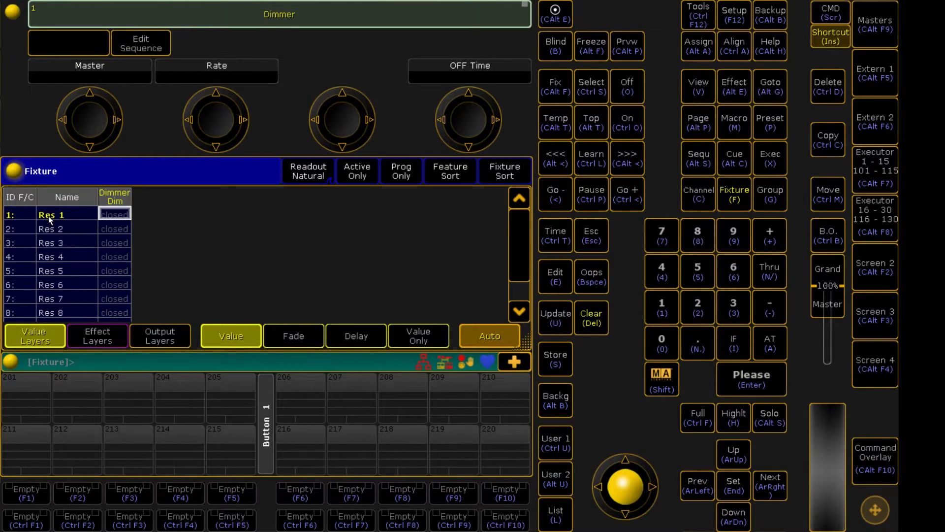
click(775, 345)
click(662, 308)
click(672, 339)
click(671, 339)
click(737, 379)
- Try adjusting fixture 1's dimmer level with the level wheel
drag(830, 442, 804, 441)
scroll(825, 429, down, 5)
scroll(826, 430, down, 1)
- Return fixture 1's dimmer to 100 by entering the value
click(769, 344)
click(662, 307)
click(655, 335)
click(655, 335)
key(Return)
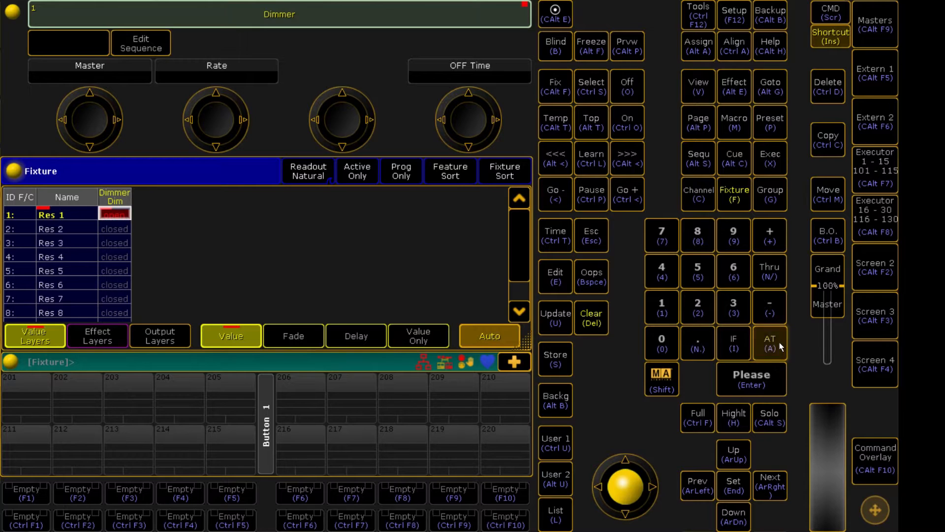
- Clear the selection, reselect fixture 1 and store its full dimmer value as a cue on executor 220
click(593, 321)
click(737, 199)
click(667, 311)
key(Return)
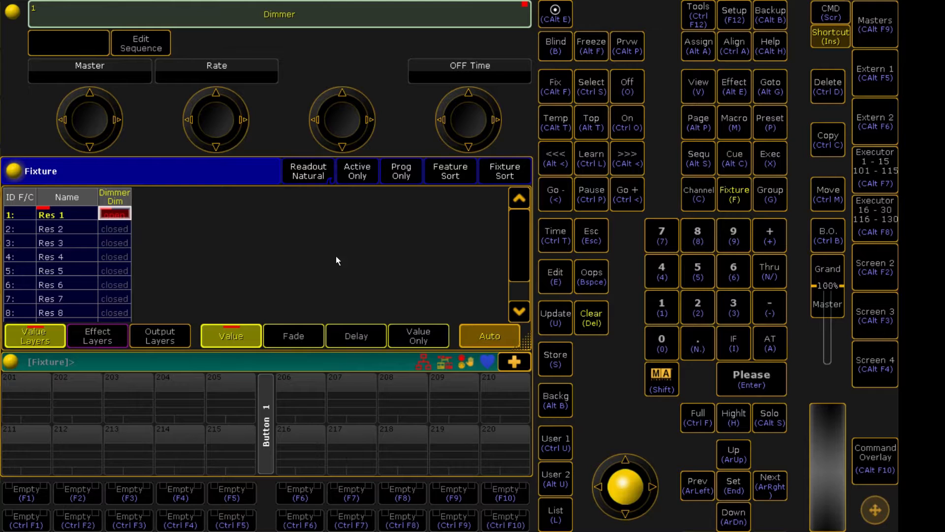
click(556, 360)
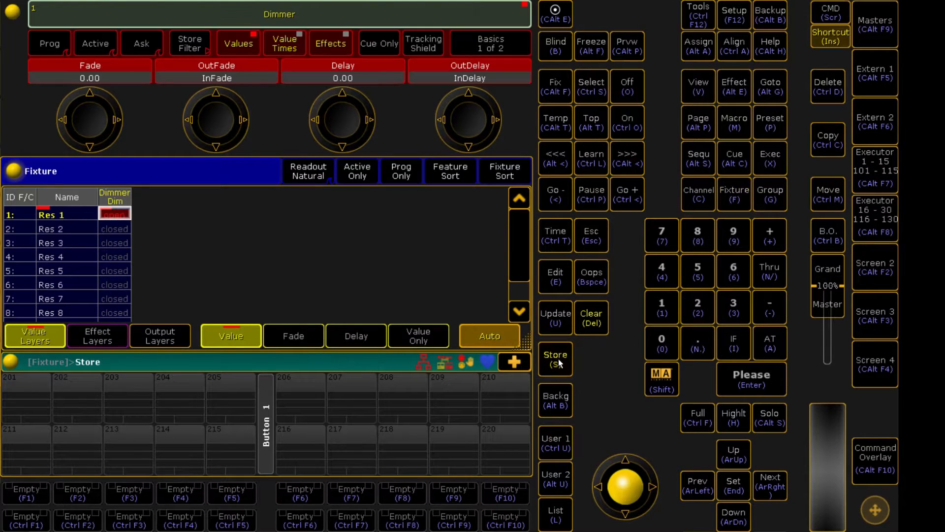
click(507, 444)
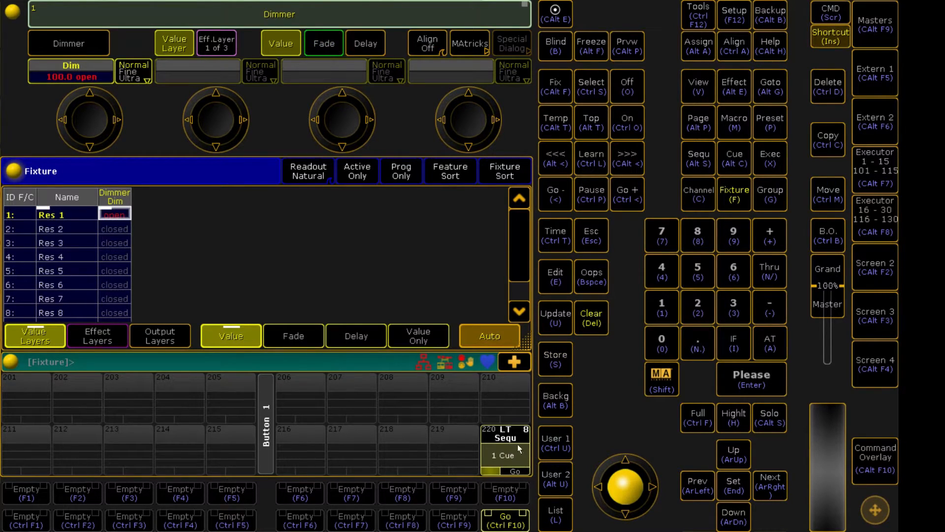
- Open executor 220's cue list and rename cue 1 as Clip 1
click(510, 453)
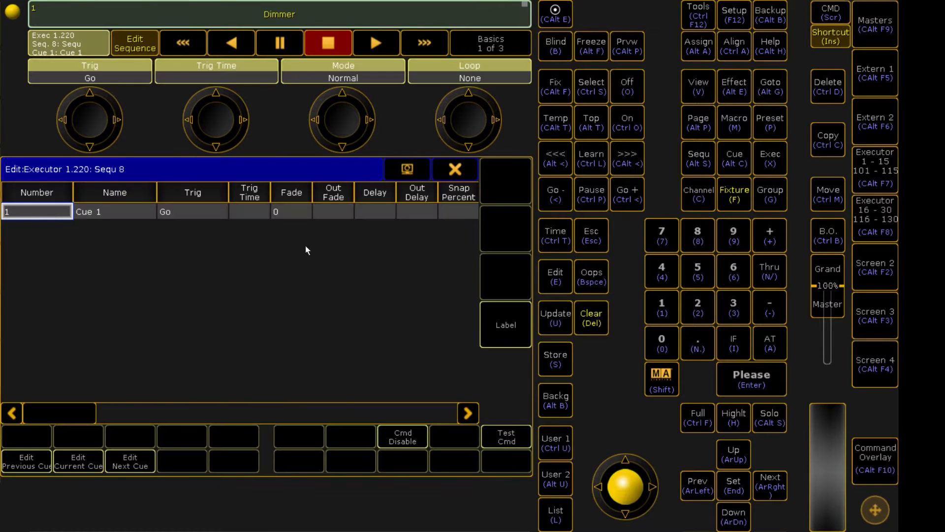
double_click(128, 211)
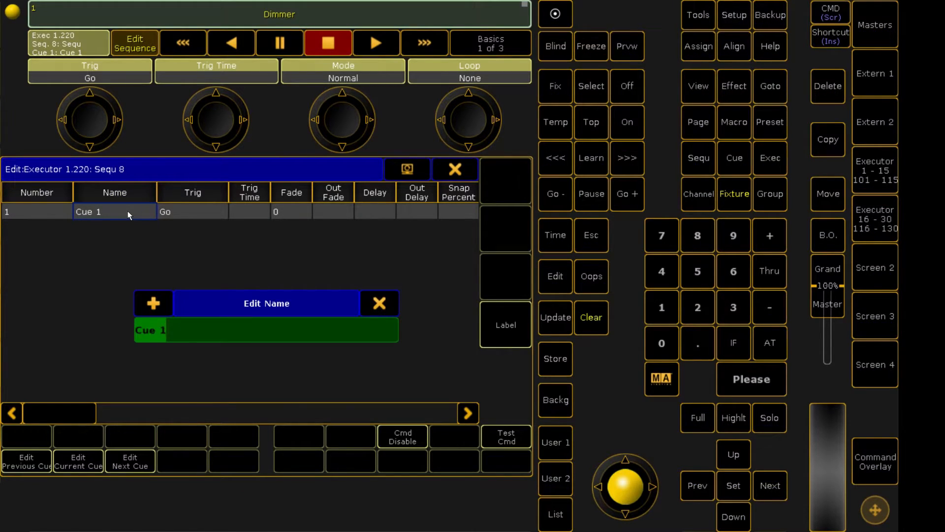
text(Clien)
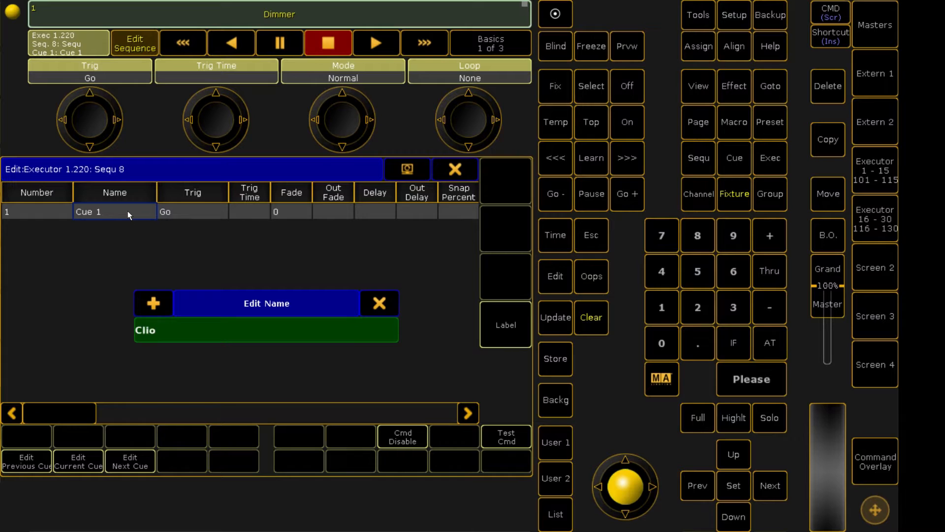
key(BackSpace)
key(BackSpace)
text(p 1)
key(Return)
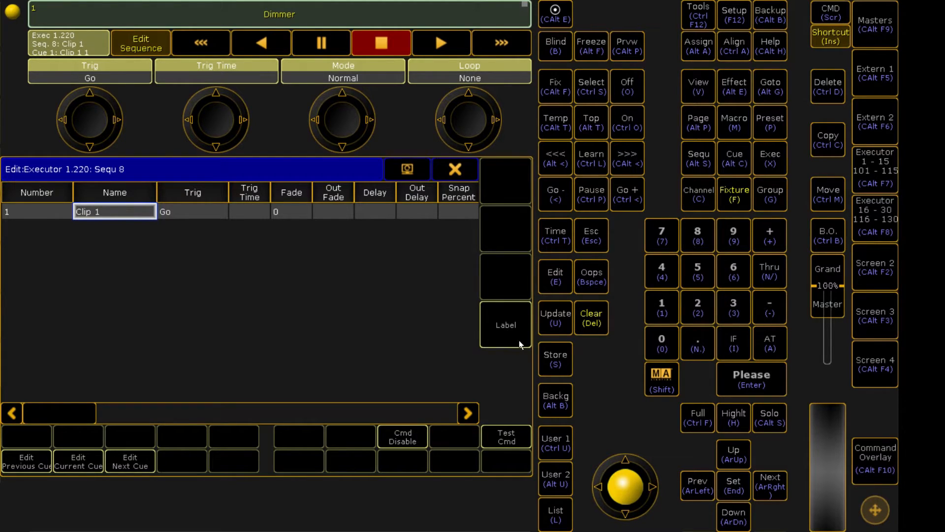
- Label executor 220's sequence Layer 1 and close its cue list
click(500, 322)
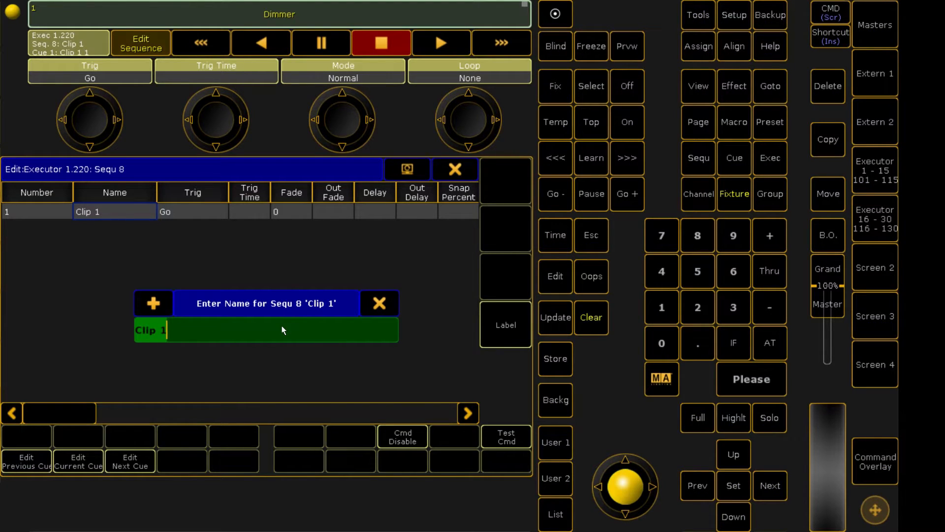
text(Layer 1)
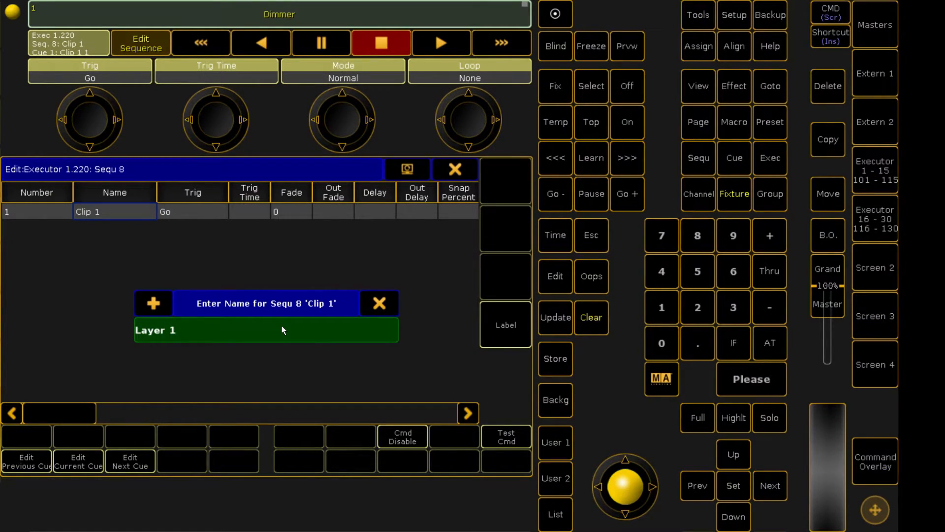
key(Return)
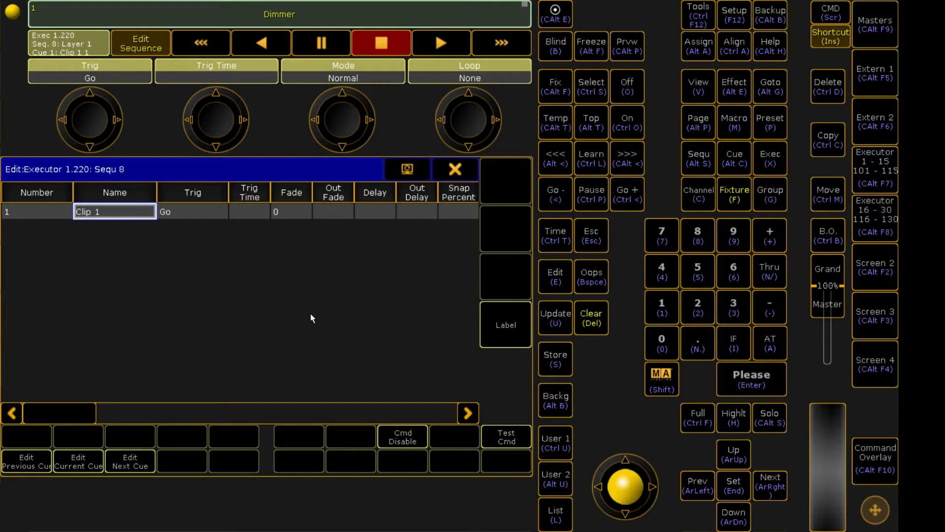
click(455, 169)
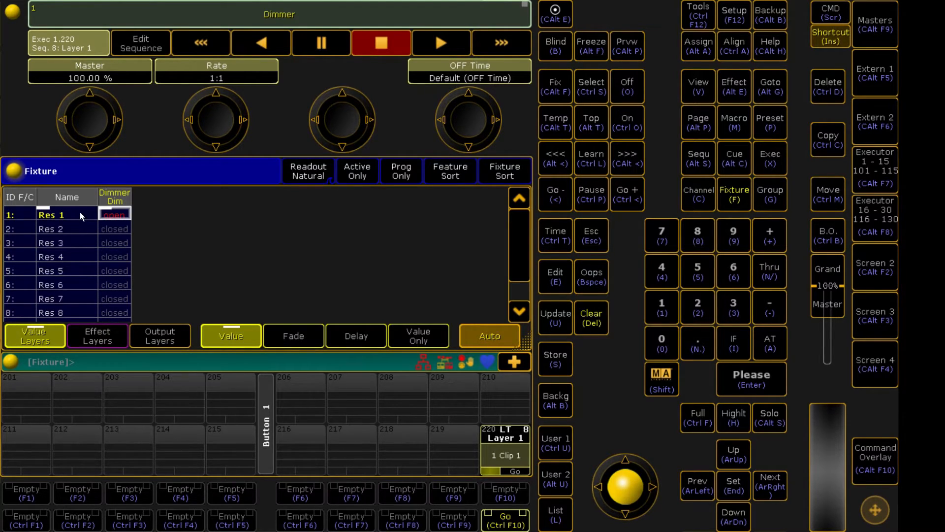
- Set fixture 1's dimmer to 0 and fixture 2's dimmer to full
click(728, 199)
click(662, 307)
click(770, 343)
click(663, 345)
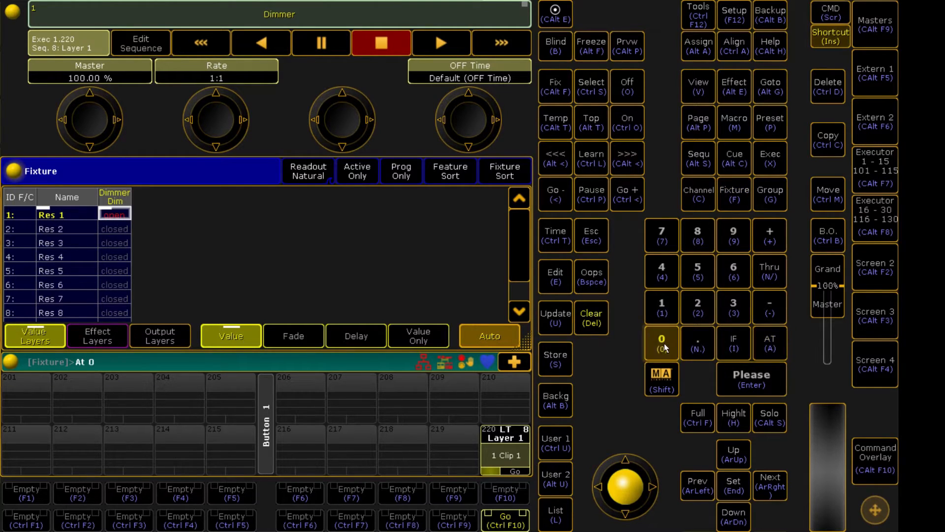
click(759, 380)
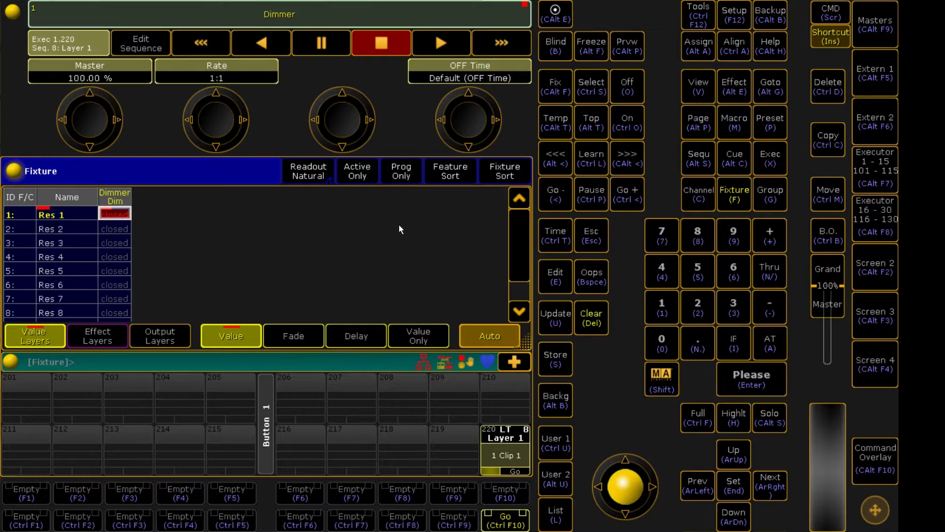
click(739, 196)
click(698, 308)
double_click(770, 347)
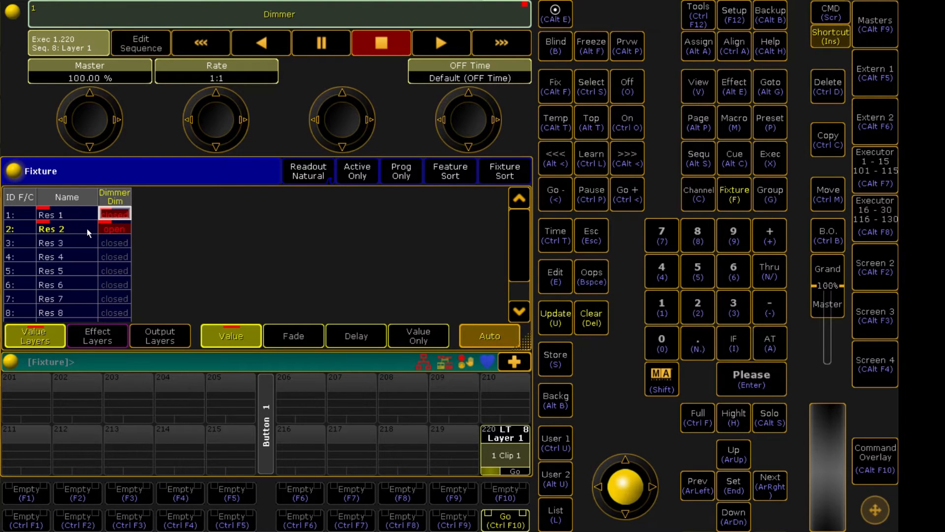
- Store the fixture 1 and 2 dimmer values as a second cue on executor 220
click(559, 358)
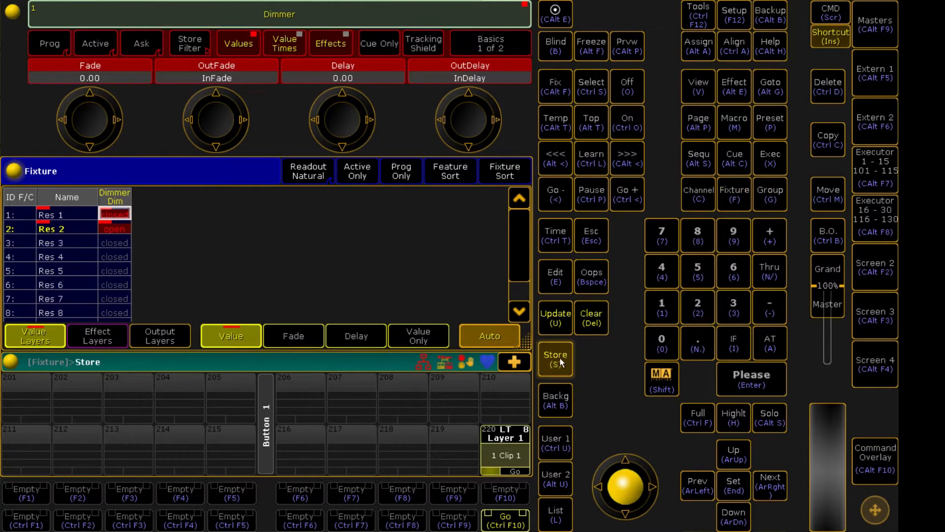
click(512, 453)
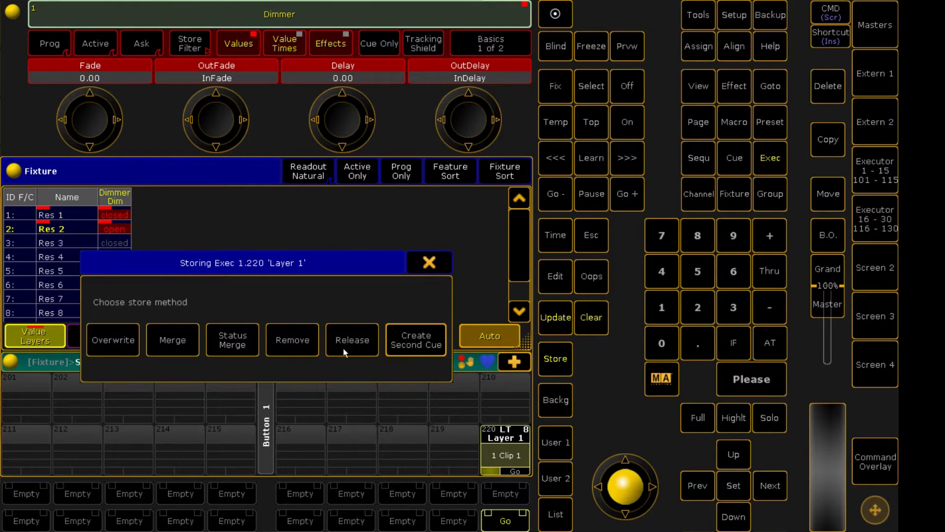
click(429, 339)
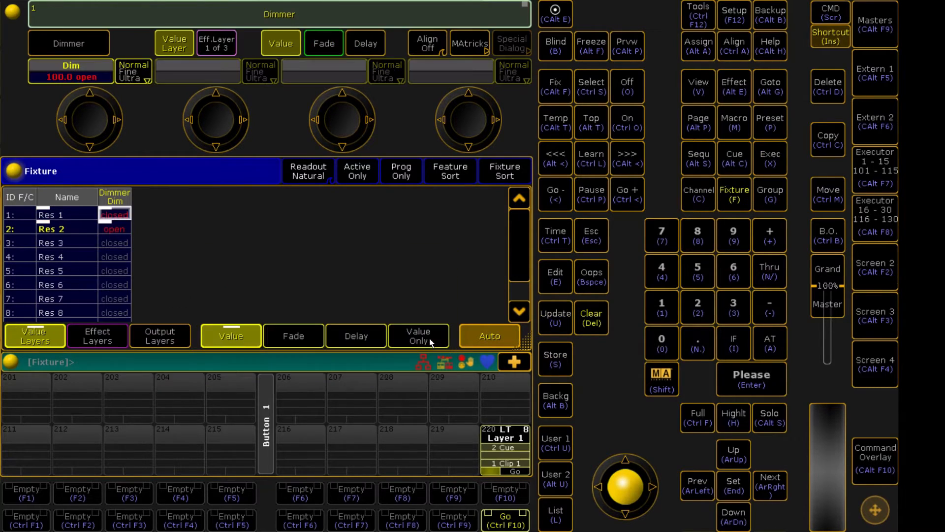
- Set fixture 2's dimmer to 0 and fixture 3's dimmer to full
click(734, 194)
click(697, 308)
key(Return)
key(a)
click(669, 345)
click(752, 382)
click(735, 194)
click(734, 307)
double_click(774, 346)
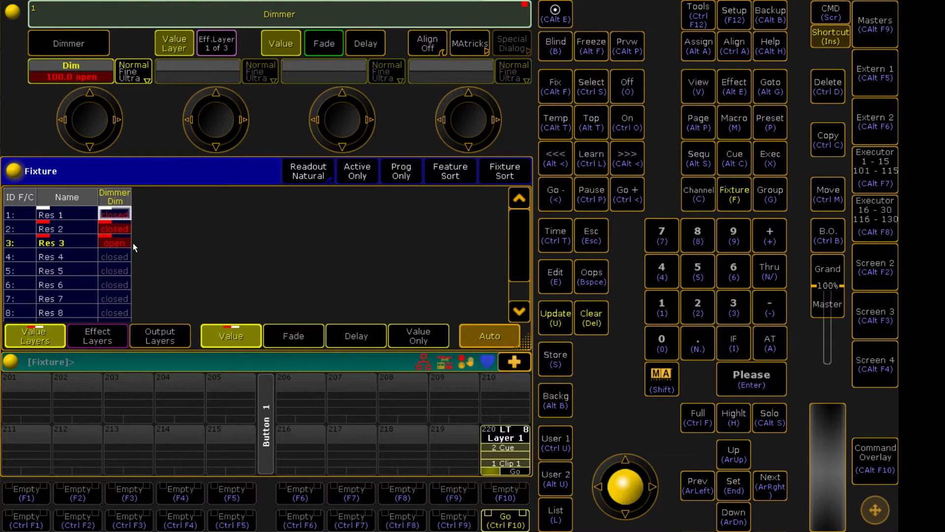
- Store the current dimmer values as a third cue on executor 220 and clear the programmer
click(556, 359)
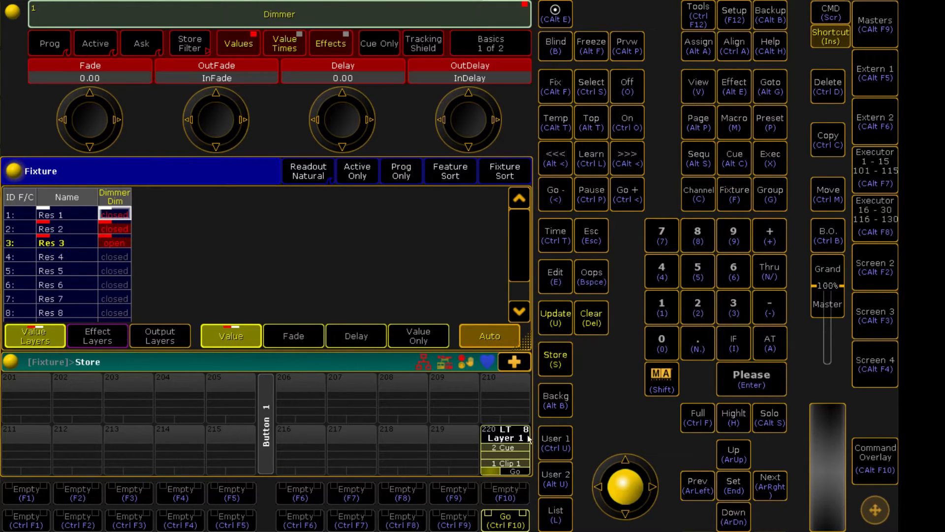
click(519, 454)
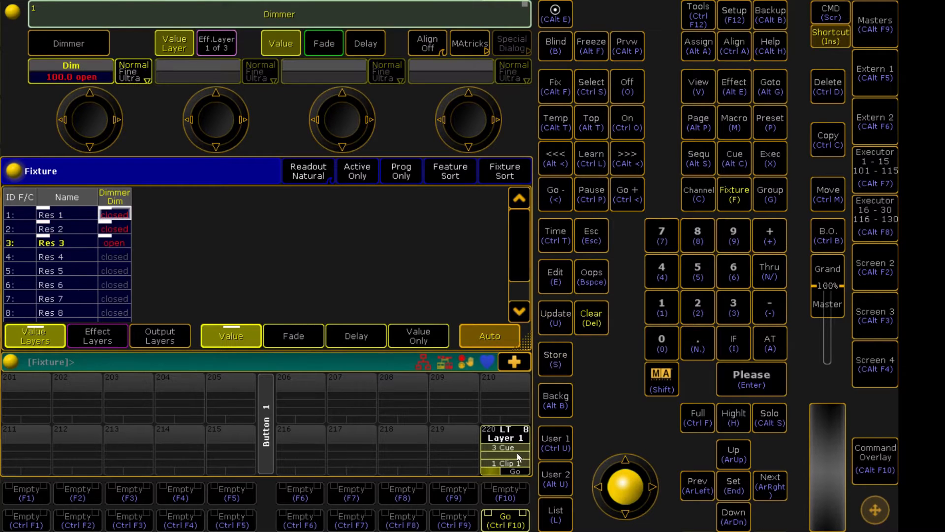
click(598, 321)
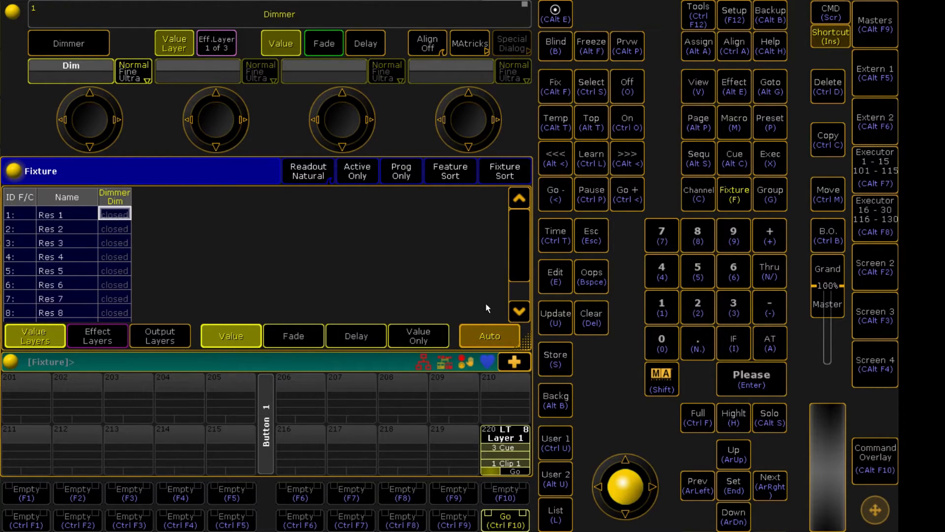
- Rename cues 2 and 3 of executor 220 as Clip 2 and Clip 3, and close the cue list
click(512, 451)
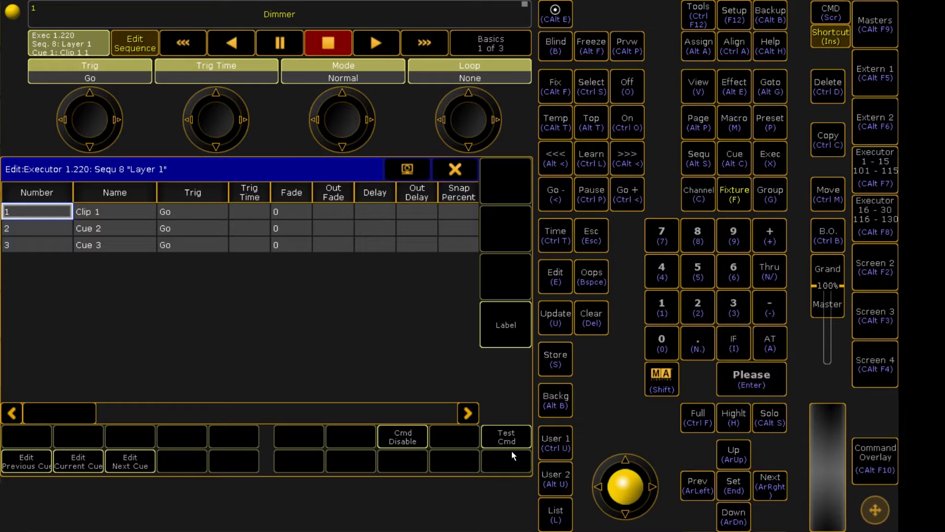
double_click(119, 226)
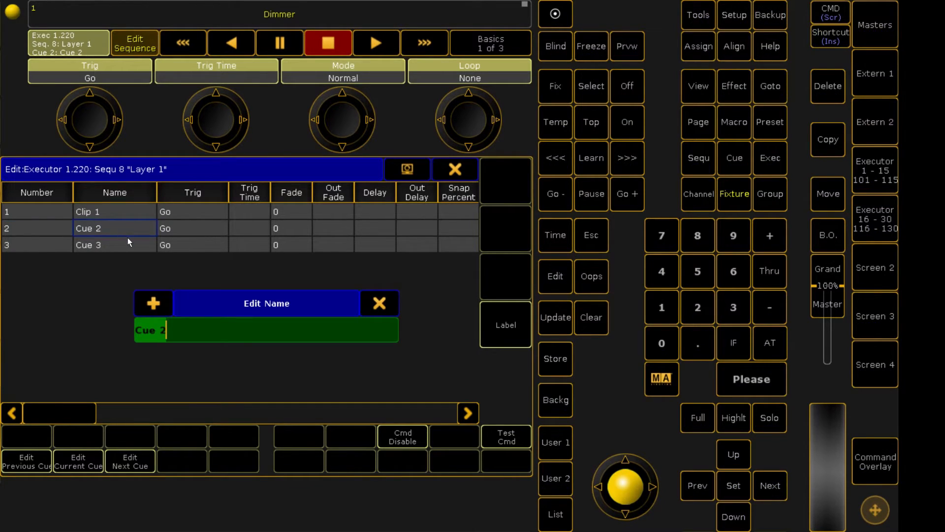
text(Clip 2)
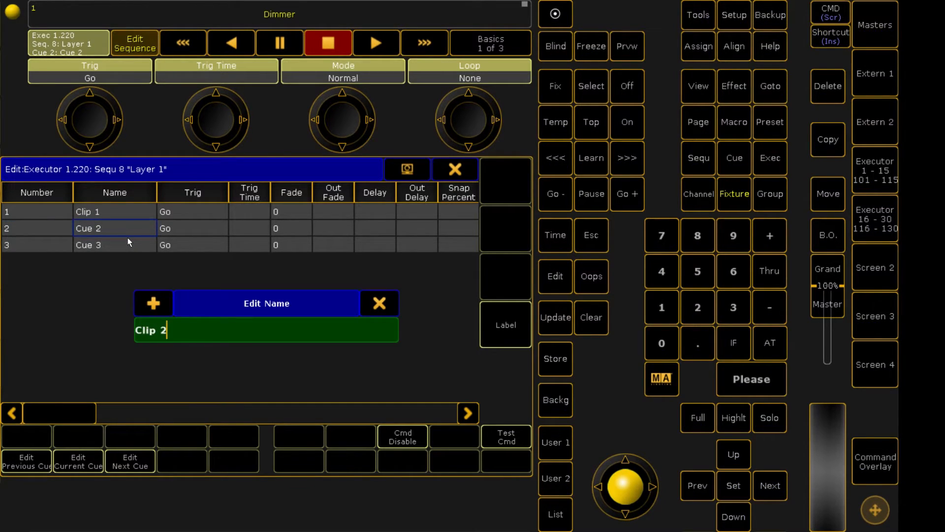
key(Return)
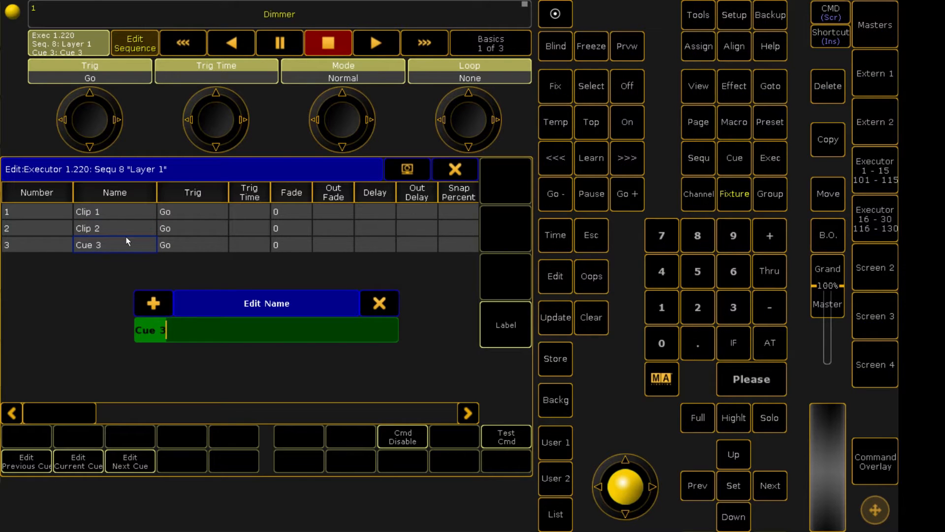
text(Clip 3)
key(Return)
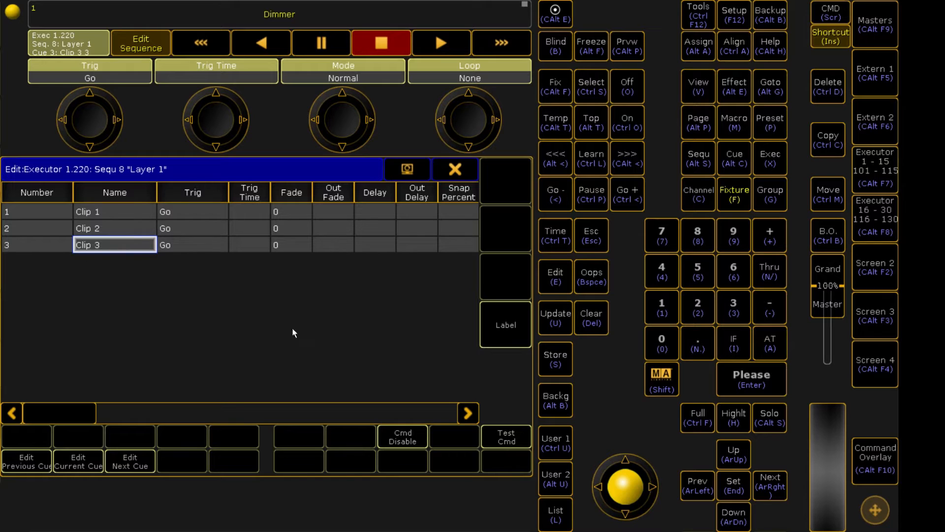
click(456, 170)
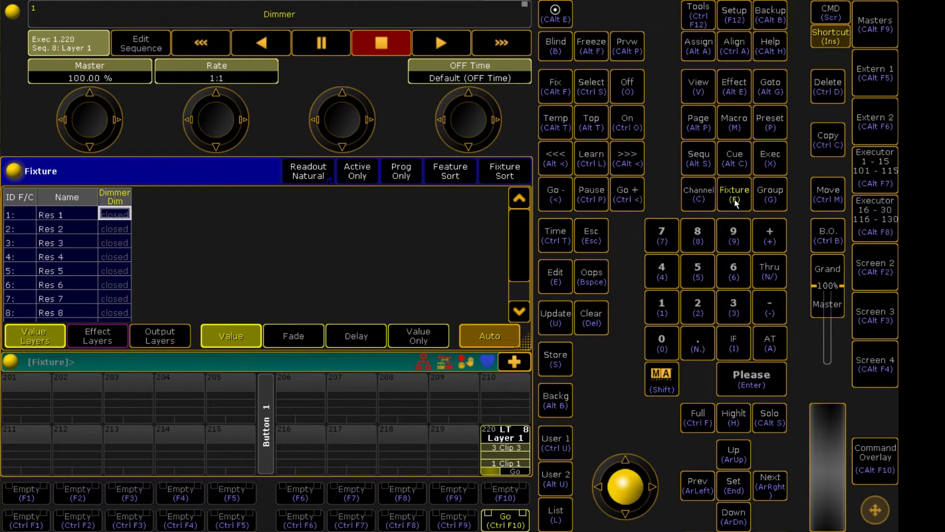
- Set fixture 4's dimmer to full and store it as the first cue on executor 219
key(4)
key(a)
key(ctrl+f)
key(s)
key(ctrl+F9)
- Store a second cue on executor 219 with fixture 4's dimmer at 0 and fixture 5's at full
key(4)
key(Return)
key(5)
key(s)
key(ctrl+F9)
click(416, 339)
- Store a third cue on executor 219 with fixture 5's dimmer at 0 and fixture 6's at full
key(5)
key(a)
key(0)
key(Return)
key(6)
key(a)
key(ctrl+f)
key(s)
key(ctrl+F9)
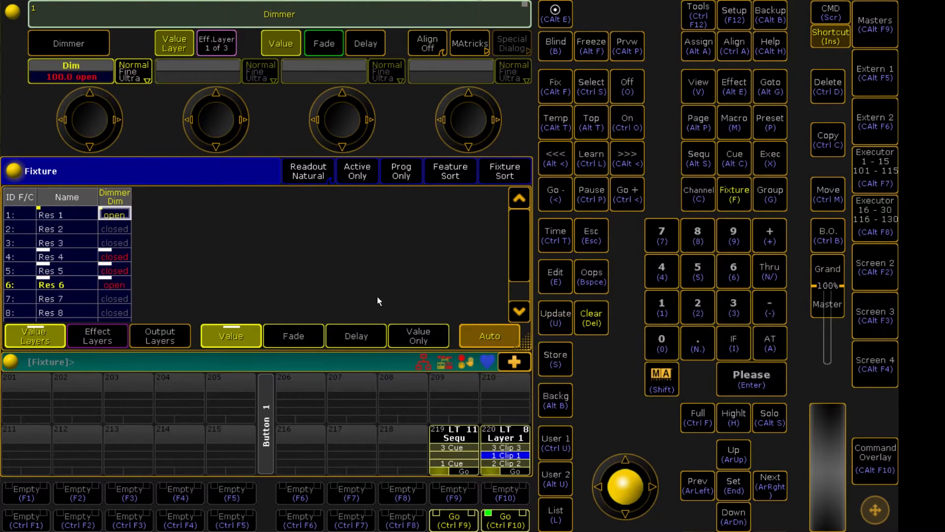
- Rename the three cues of executor 219 as Clip 1, Clip 2 and Clip 3
key(e)
key(ctrl+F9)
click(100, 214)
text(Clip 1)
key(Return)
click(93, 222)
text(Clip 2)
key(Return)
click(118, 244)
text(Clip 3)
key(Return)
- Label executor 219's sequence Layer 3 and close its cue list
click(501, 327)
text(Layer 3)
key(Return)
key(Escape)
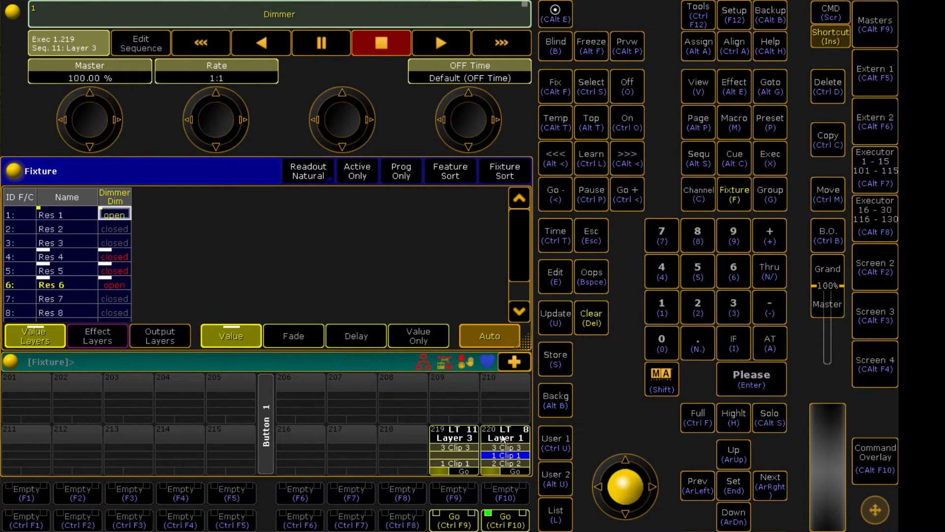
- Clear the programmer and trigger cues on the Layer 3 and Layer 1 executors
click(589, 319)
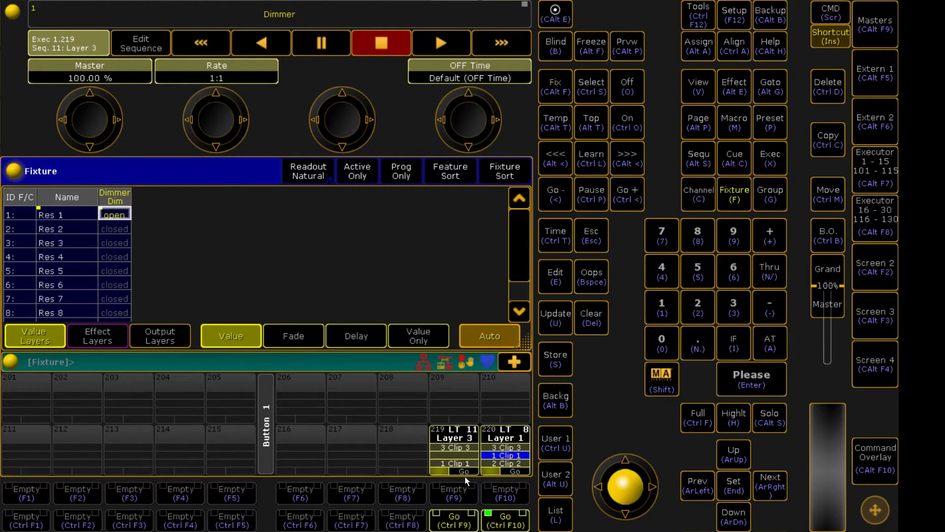
click(459, 523)
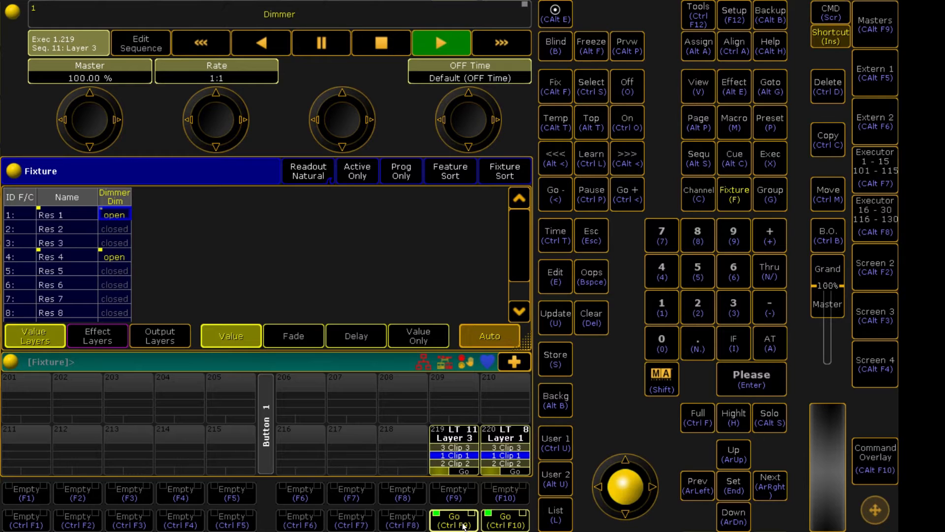
click(515, 526)
- Set fixture 7's dimmer to full
click(741, 198)
click(662, 235)
click(770, 344)
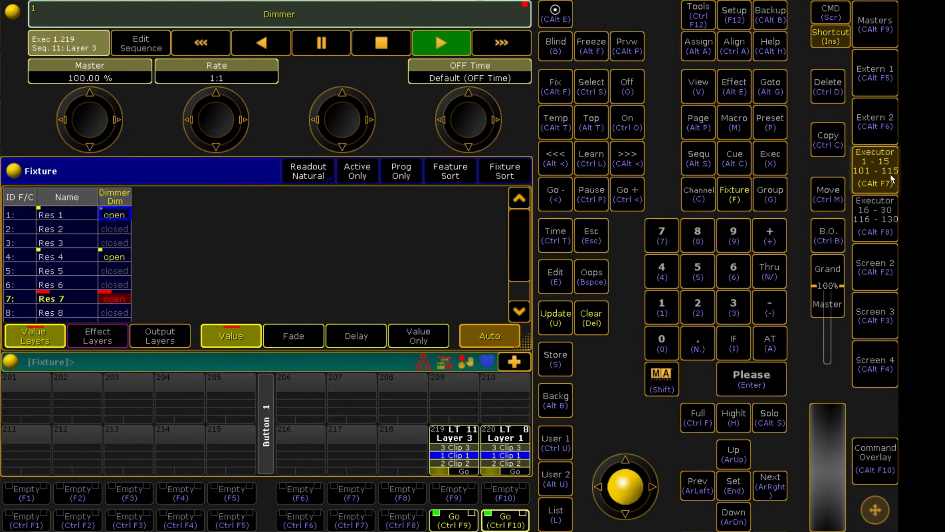
- Store fixture 7's full dimmer value as a cue on fader executor 15
click(867, 170)
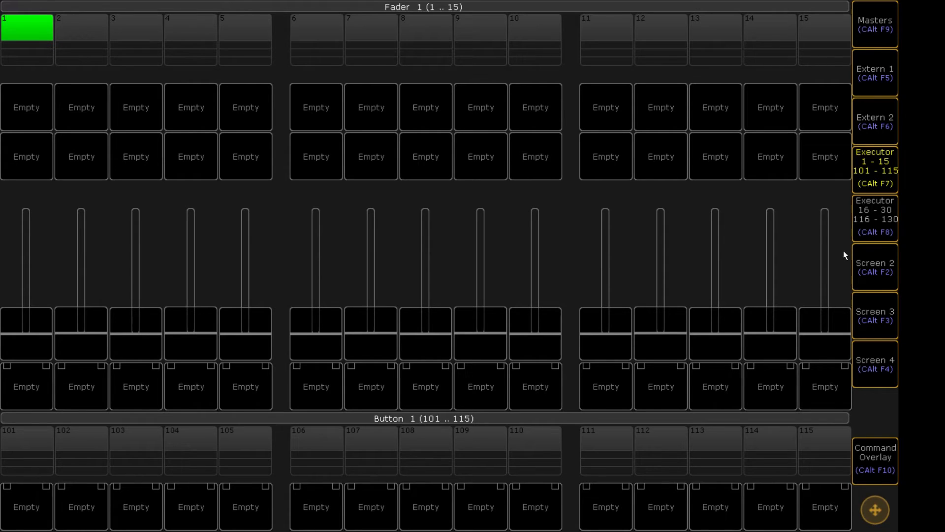
click(874, 172)
click(556, 365)
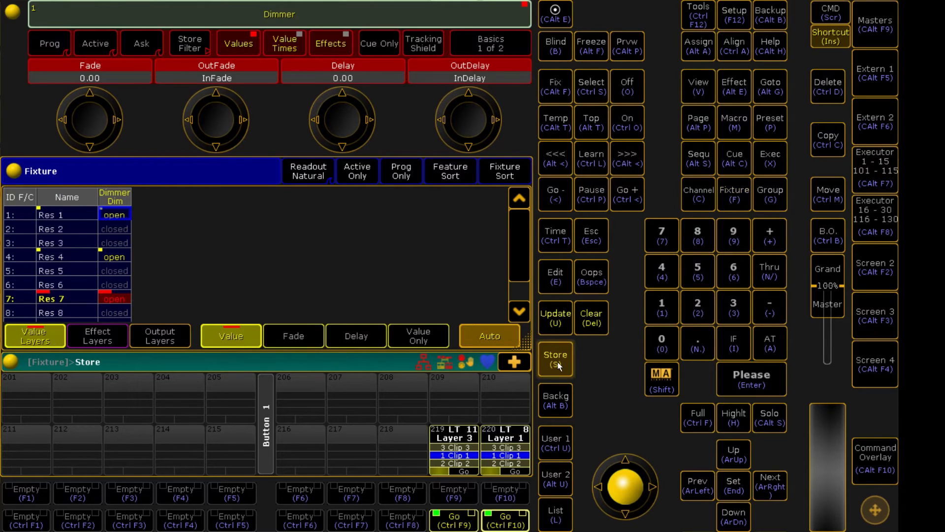
click(878, 170)
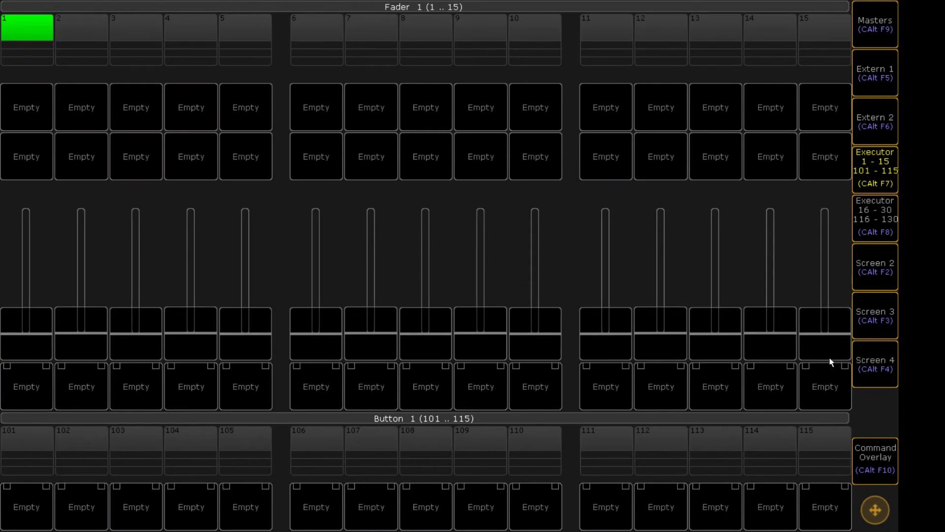
click(823, 393)
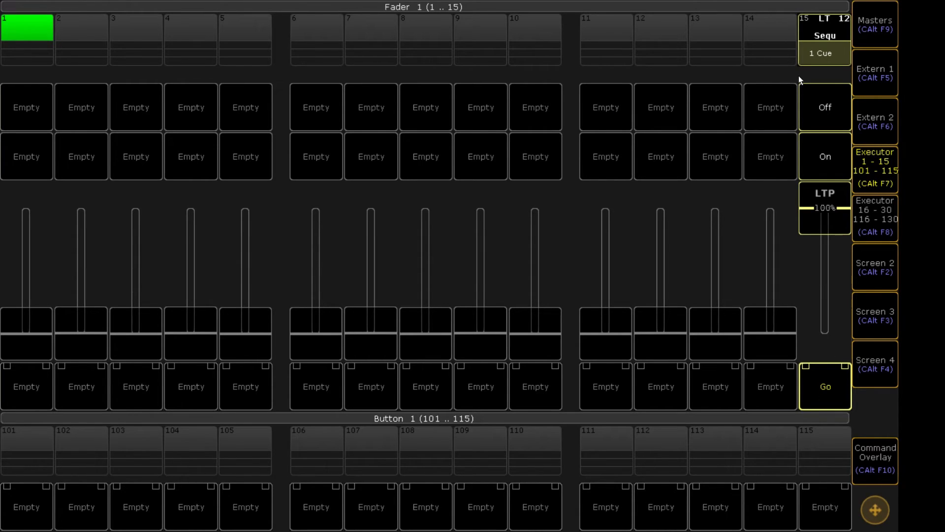
- Rename the cue on fader executor 15 as Layer 1 Opp and close its cue list
click(829, 49)
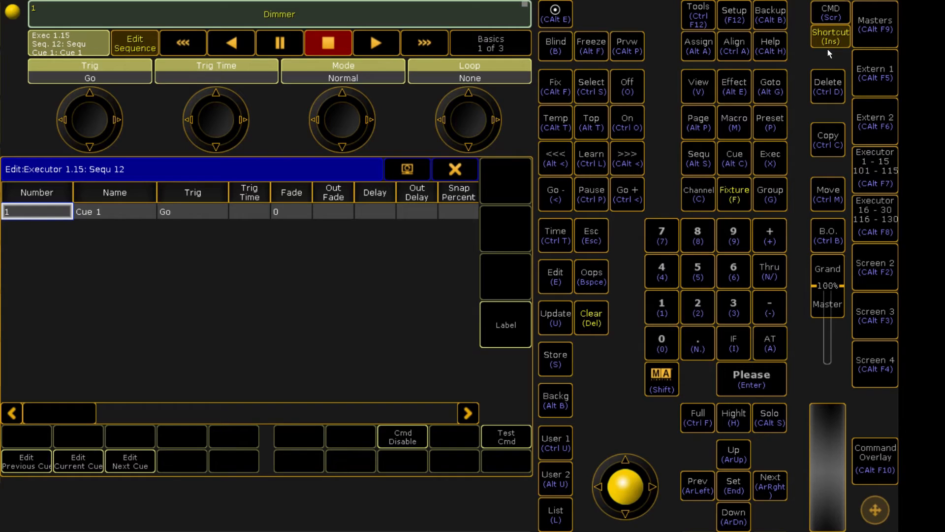
click(112, 208)
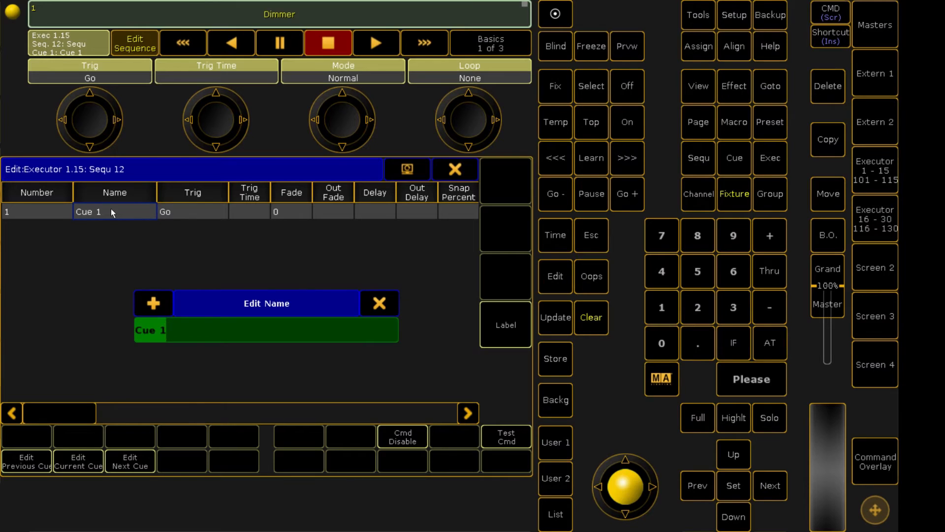
text(Lay)
key(BackSpace)
text(yal)
key(BackSpace)
key(BackSpace)
text(er)
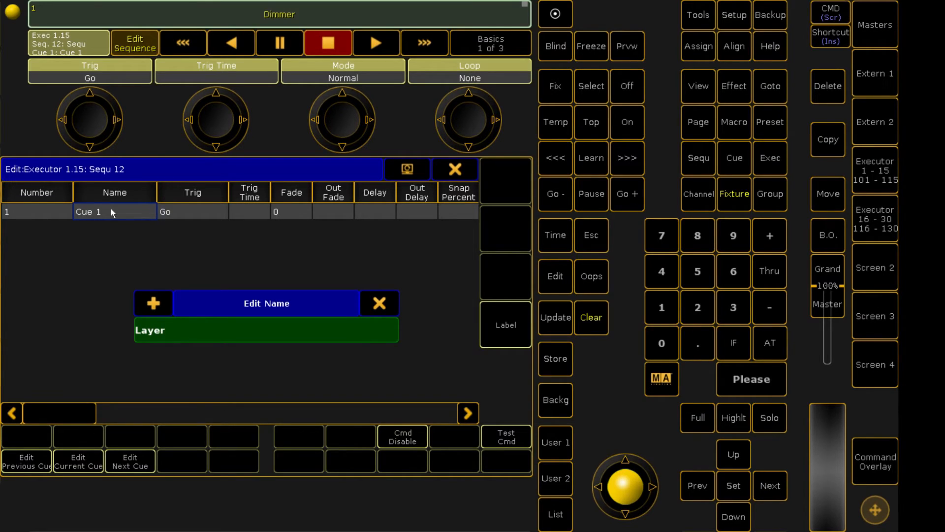
text( 1 Opp)
key(Return)
click(505, 325)
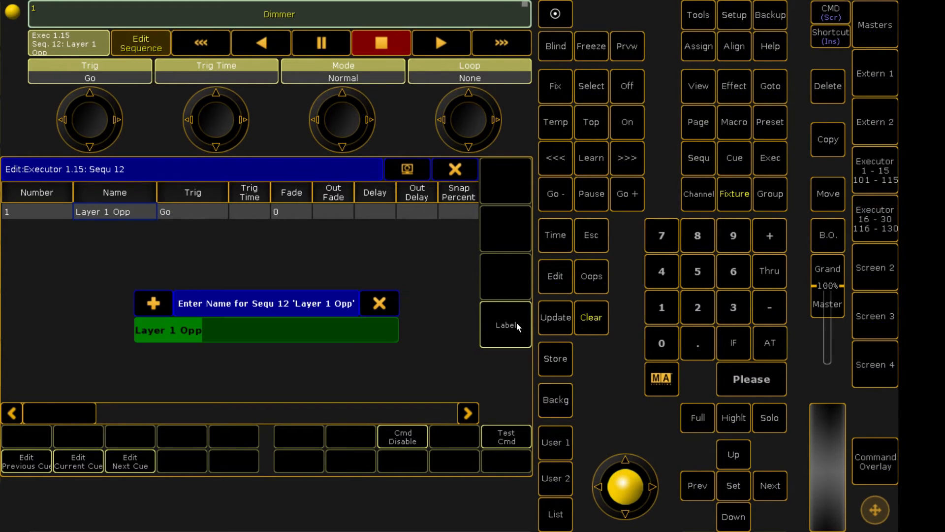
click(386, 301)
- Lower the Layer 1 opacity fader on executor 15 to 0%, and return to the fixture sheet
key(ctrl+alt+F7)
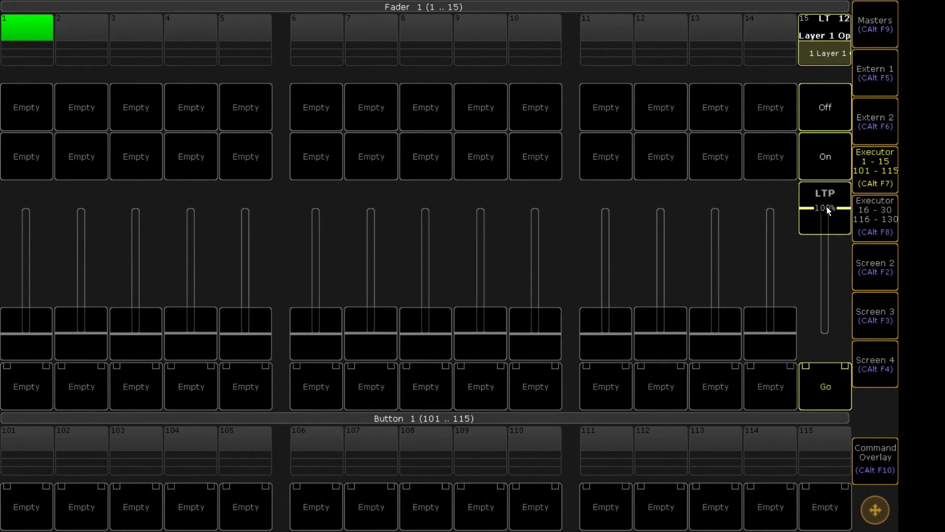
drag(831, 208, 828, 347)
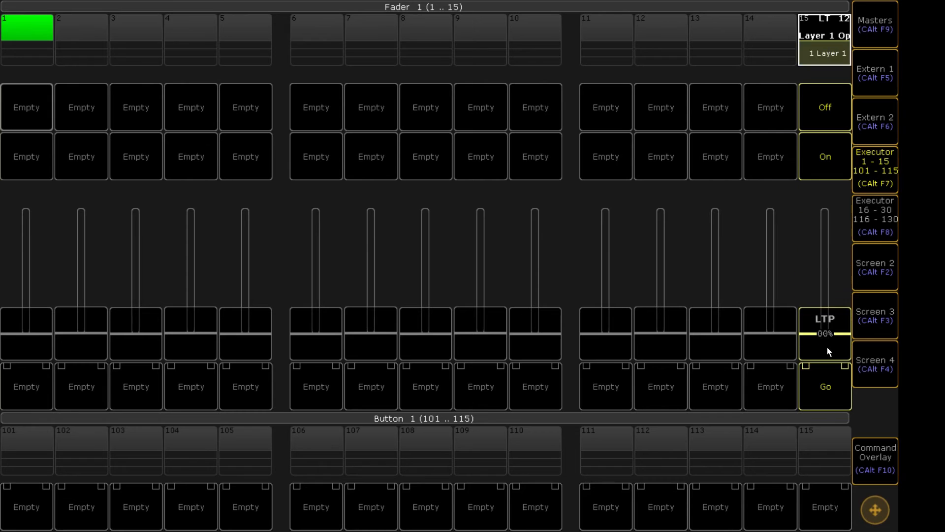
click(874, 181)
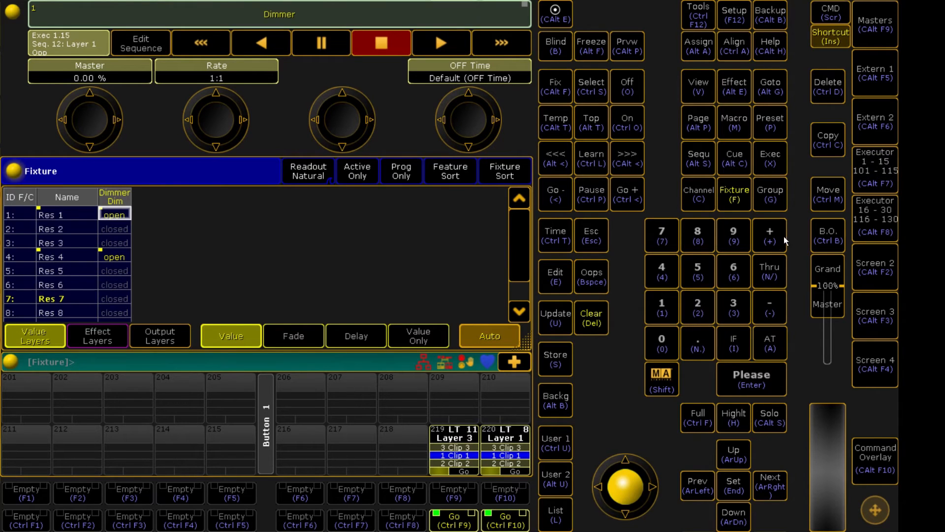
- Set fixture 8's dimmer to full and store it as a cue on fader executor 14
click(609, 310)
click(734, 195)
click(699, 229)
click(769, 345)
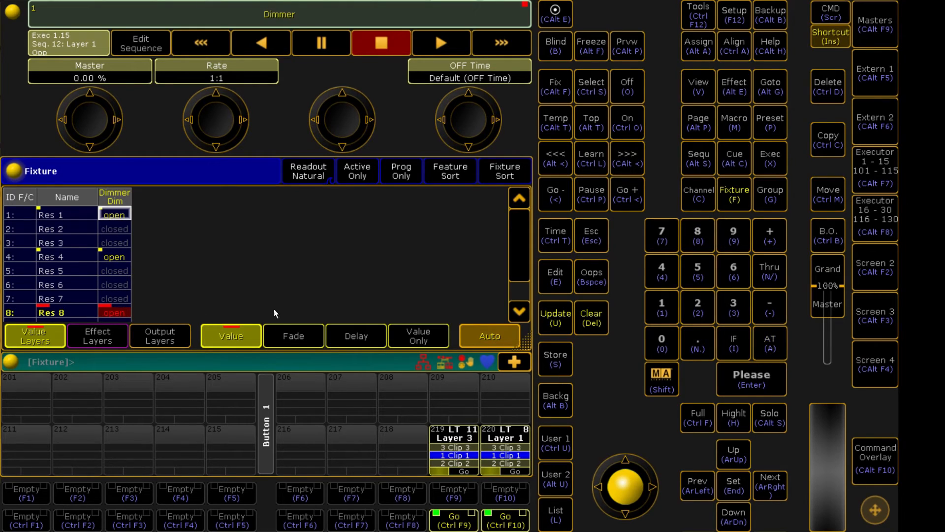
click(545, 362)
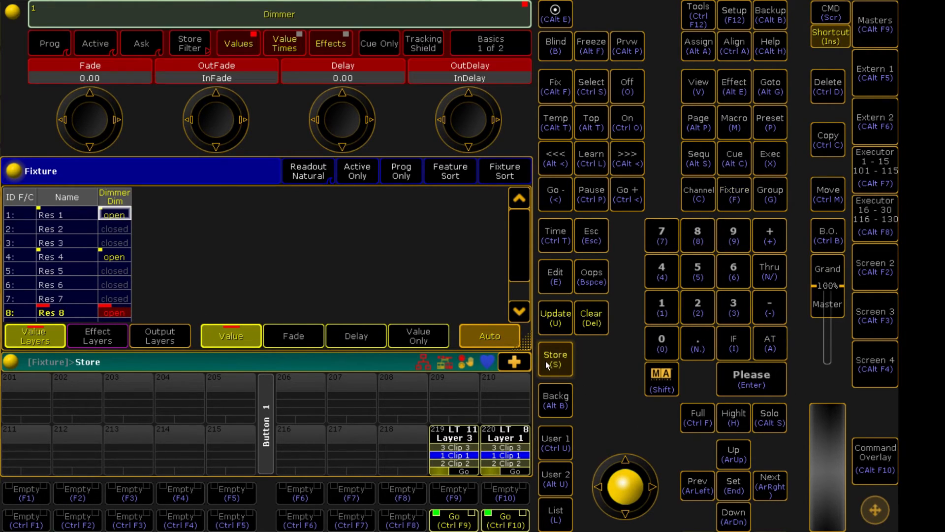
click(875, 163)
click(779, 386)
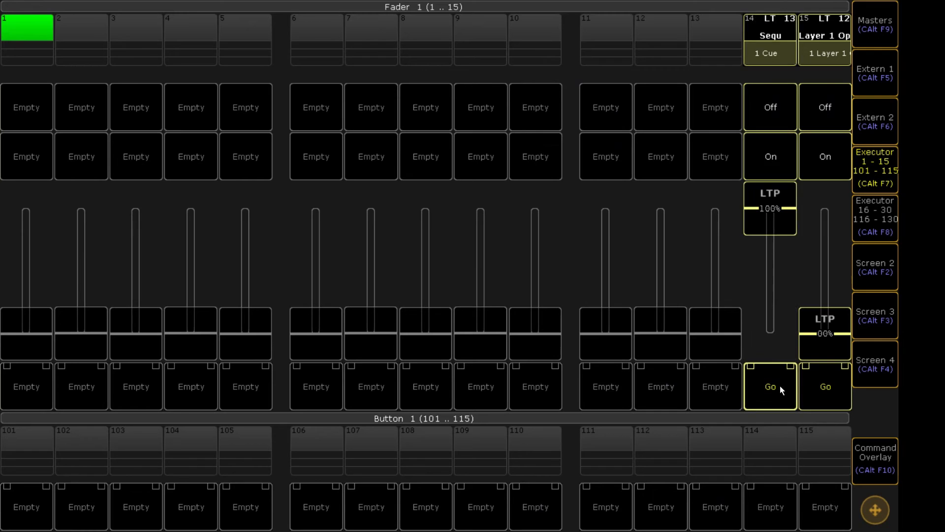
- Rename the cue on fader executor 14 as Layer 3 Opp
click(767, 52)
click(132, 211)
click(132, 211)
text(Layer 3 Opp)
key(Return)
- Operate the opacity faders on executors 14 and 15 and bring both to 100%
key(ctrl+alt+F7)
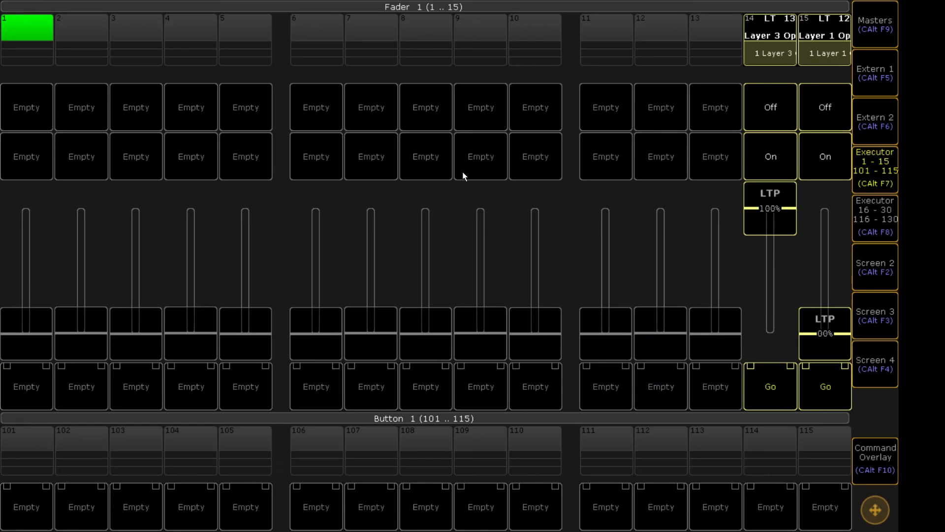
mouse_move(783, 207)
mouse_down()
mouse_move(776, 332)
mouse_move(776, 207)
mouse_up()
drag(826, 333, 808, 143)
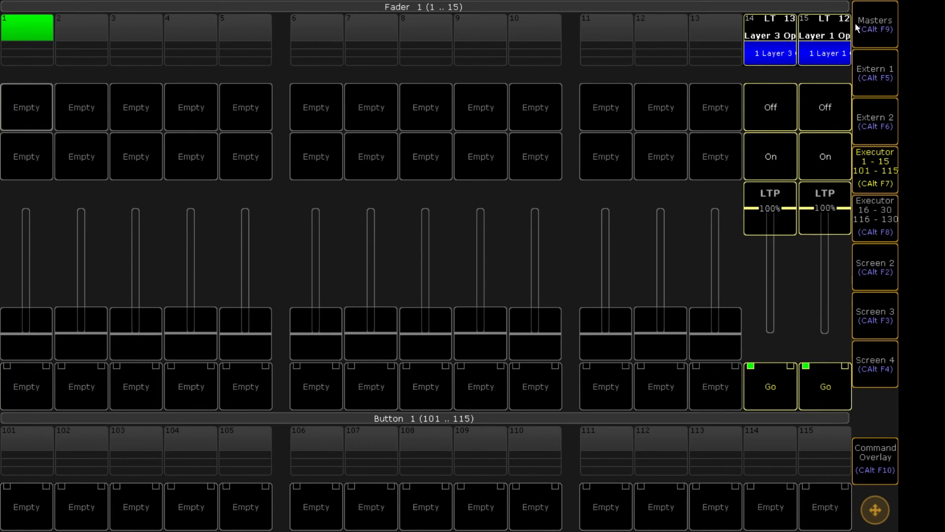
- Step through the clip cues on the Layer 1 and Layer 3 button executors, ending on Clip 1 for both
click(886, 167)
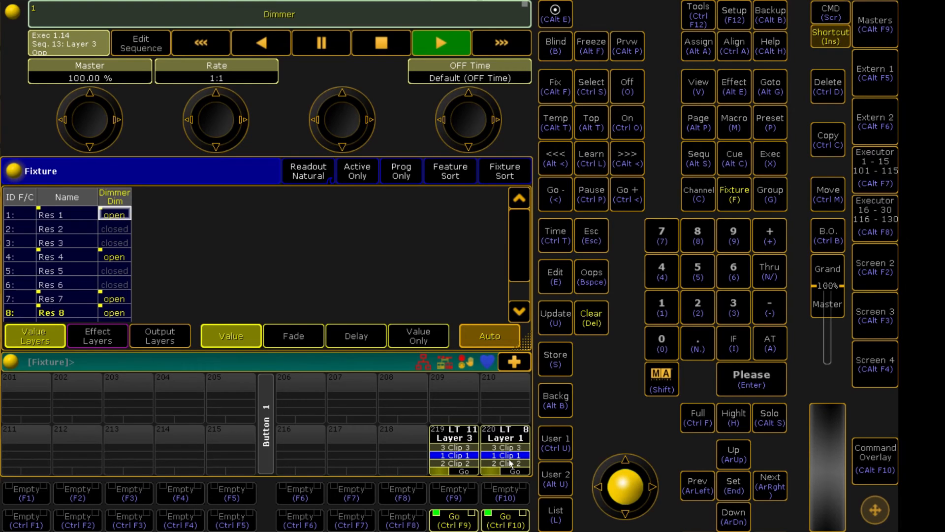
click(518, 526)
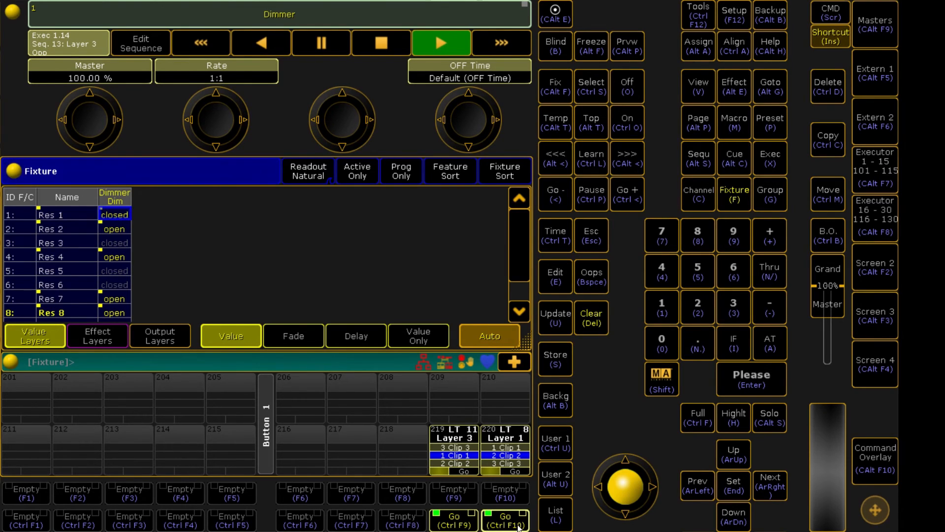
click(445, 526)
click(518, 526)
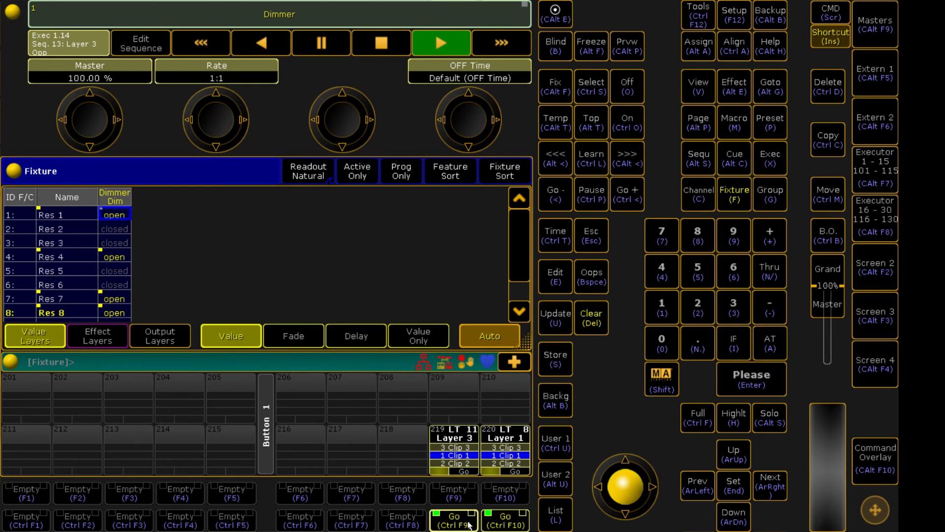
- Test the Layer 3 and Layer 1 opacity faders while the clips play, leaving both at 100%
click(867, 166)
drag(773, 209, 832, 203)
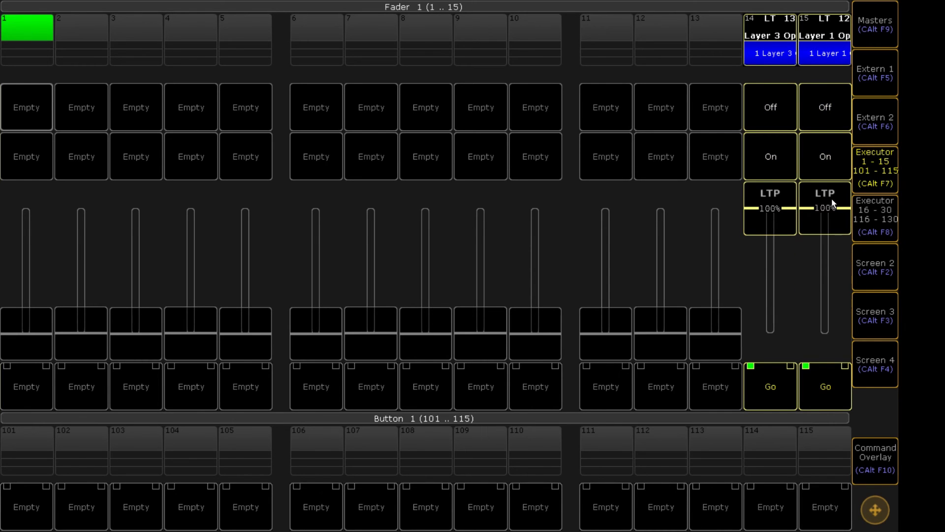